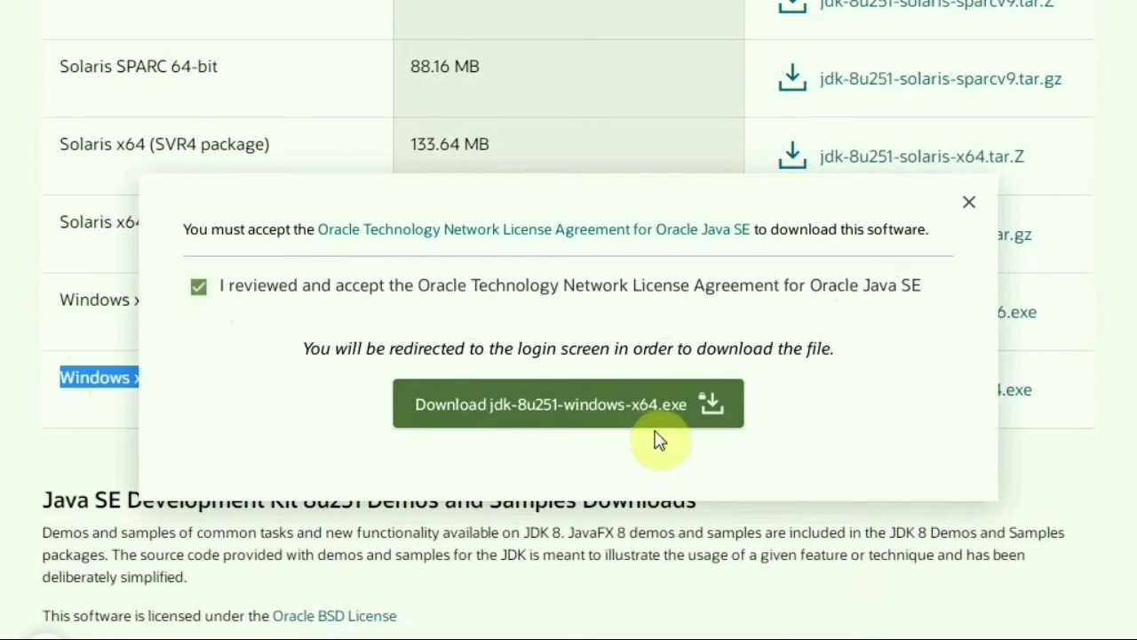
# Accept the licence agreement and request the jdk-8u251-windows-x64.exe download
pyautogui.click(675, 425)
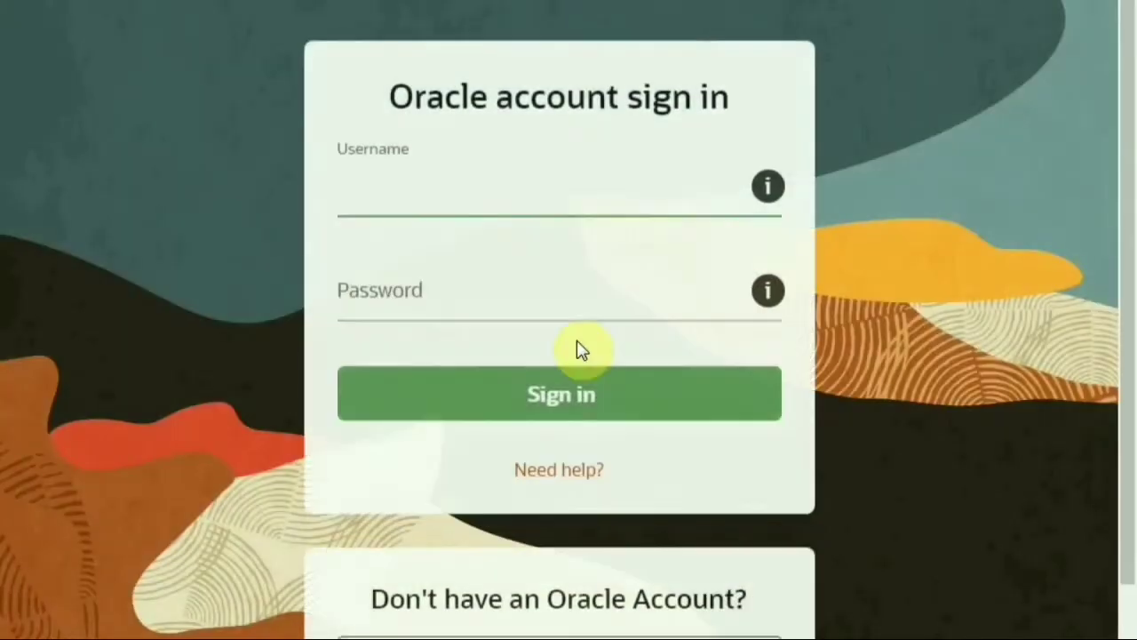
# Sign in to the Oracle account with the account e-mail and password
pyautogui.click(518, 188)
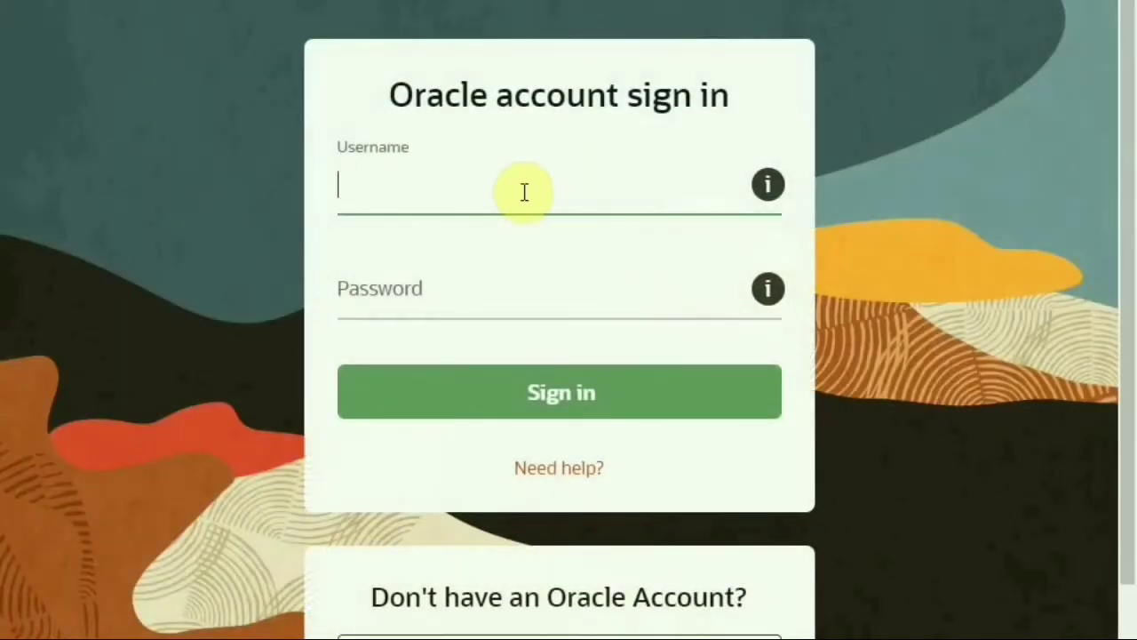
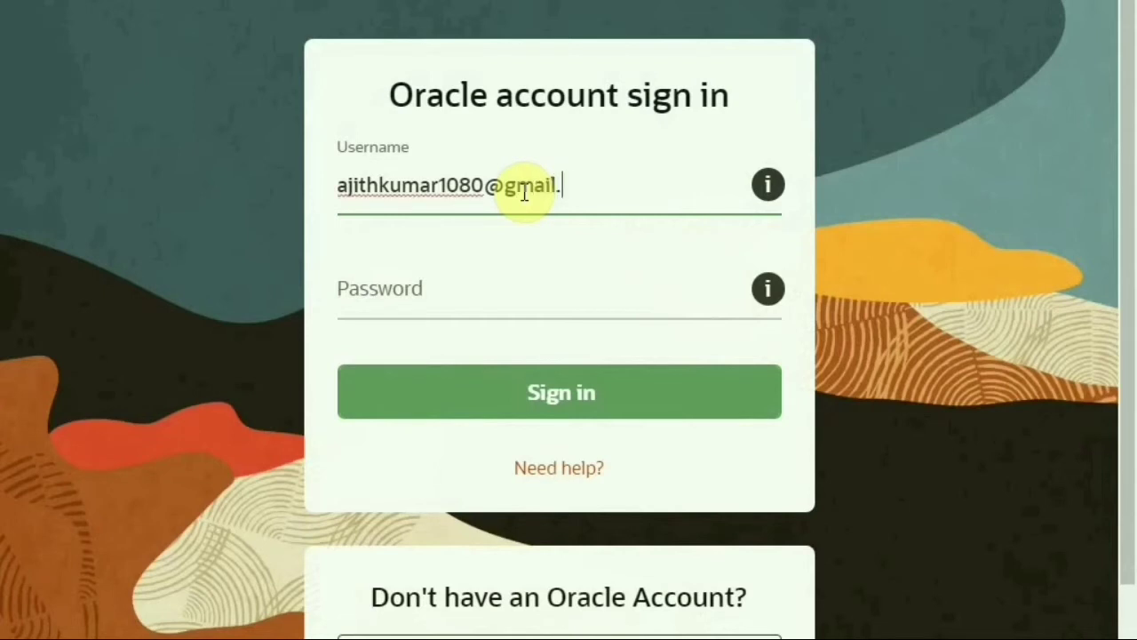
pyautogui.click(603, 297)
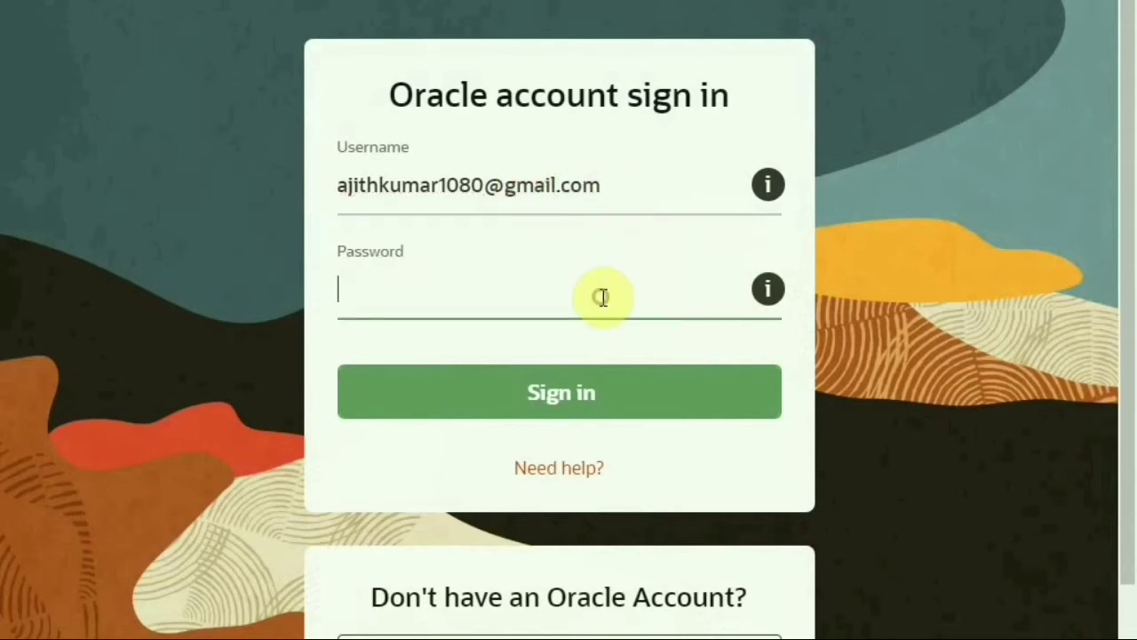
pyautogui.write('••••')
pyautogui.click(617, 391)
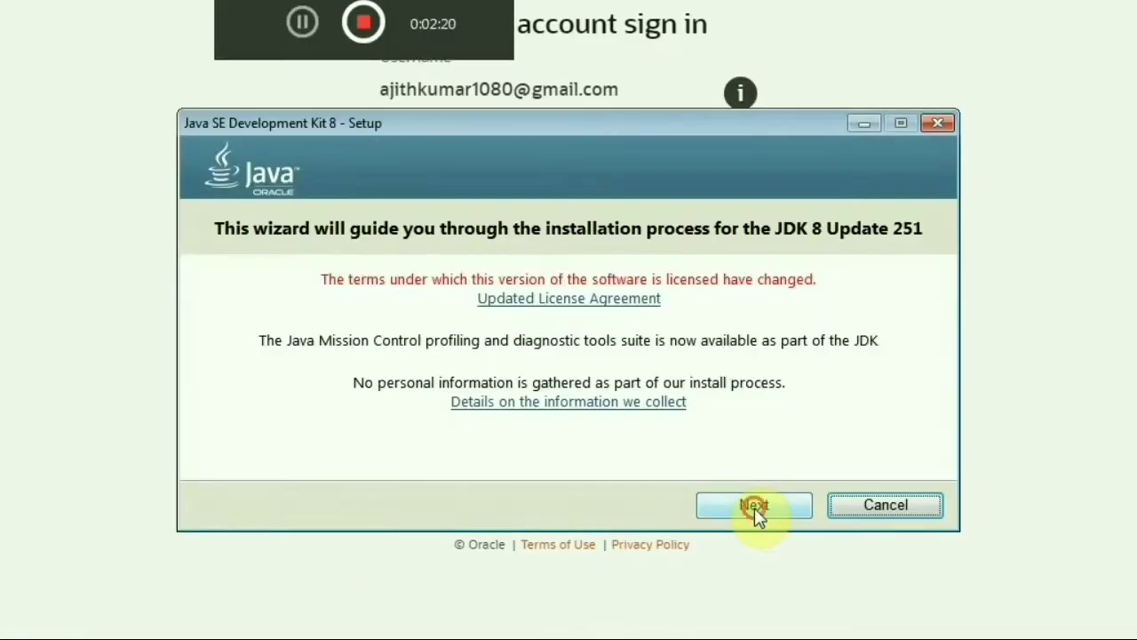
# Install JDK 8 Update 251 (64-bit) with default features, then open its Next Steps documentation
pyautogui.click(754, 505)
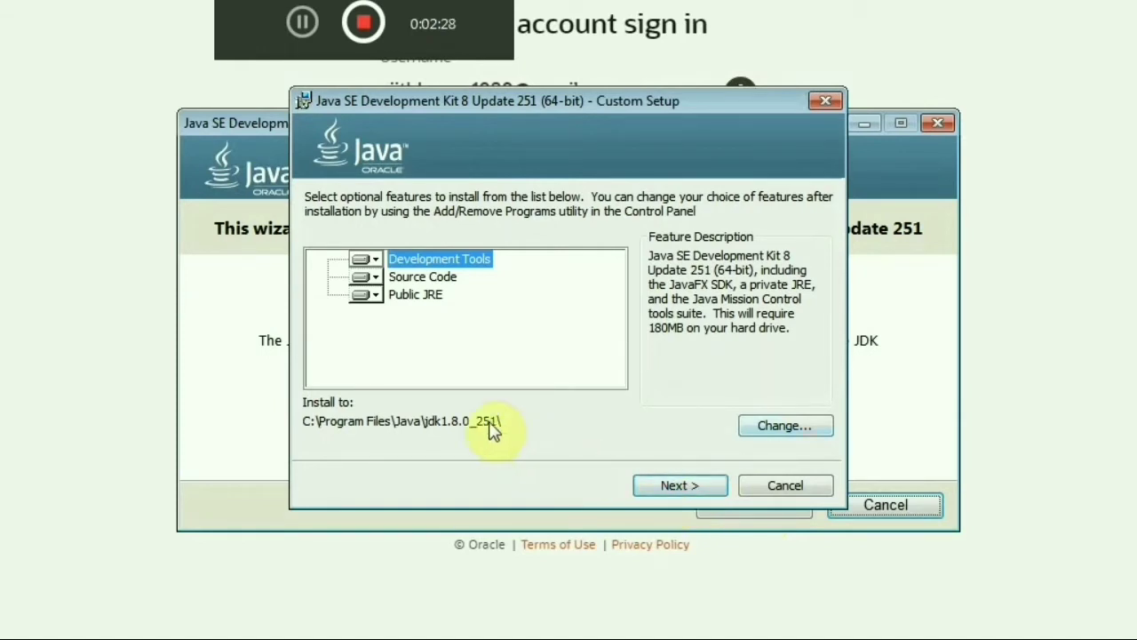
pyautogui.click(683, 485)
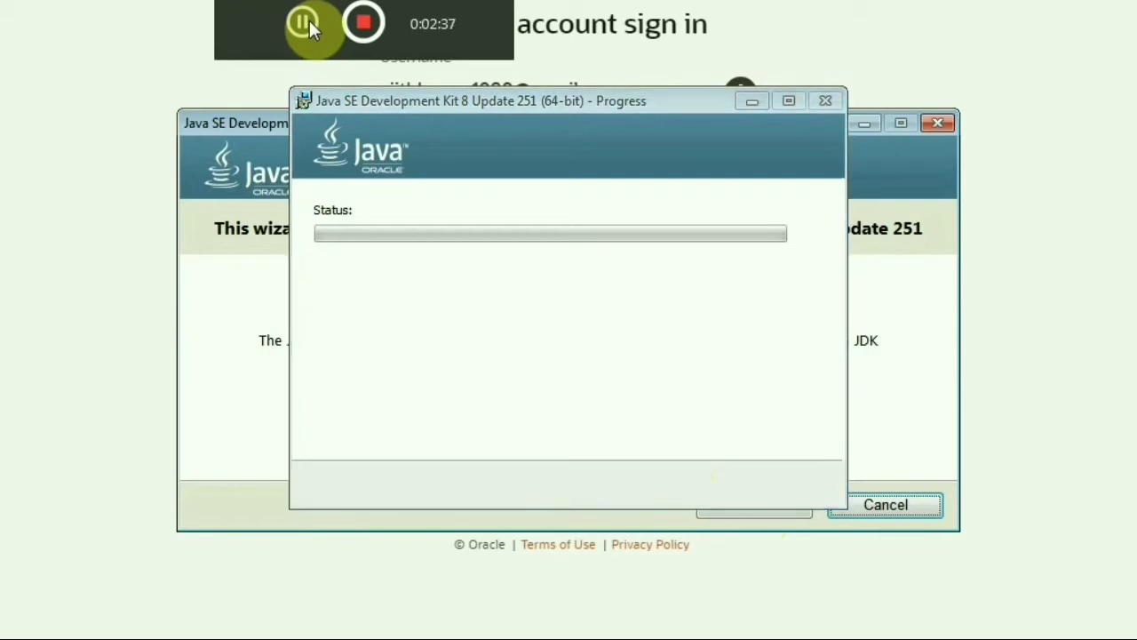
pyautogui.click(309, 21)
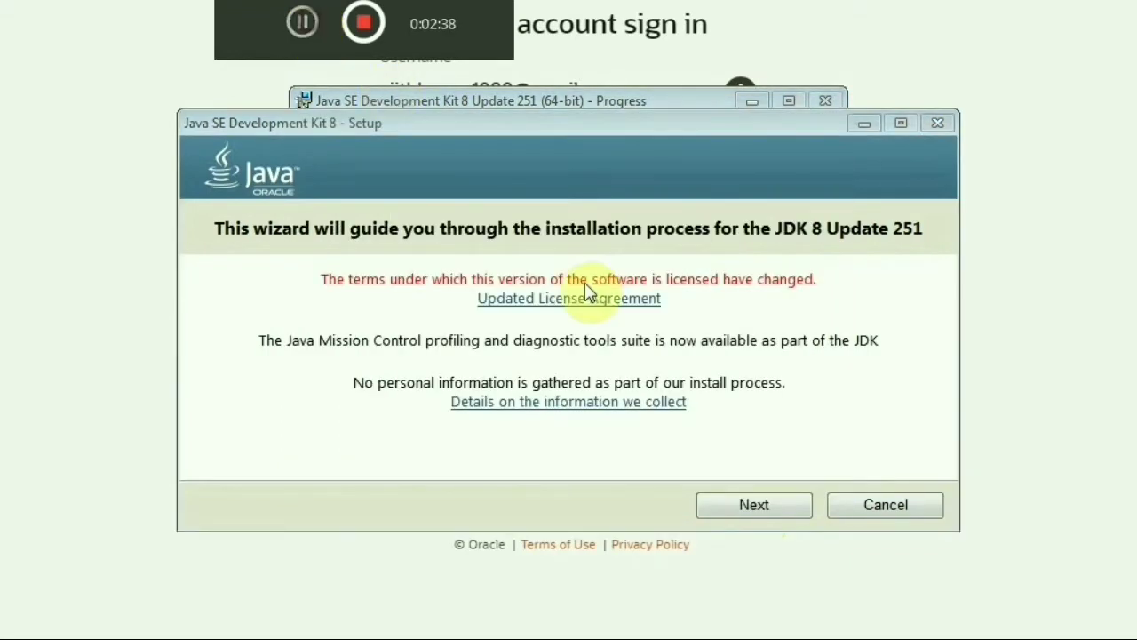
pyautogui.click(756, 506)
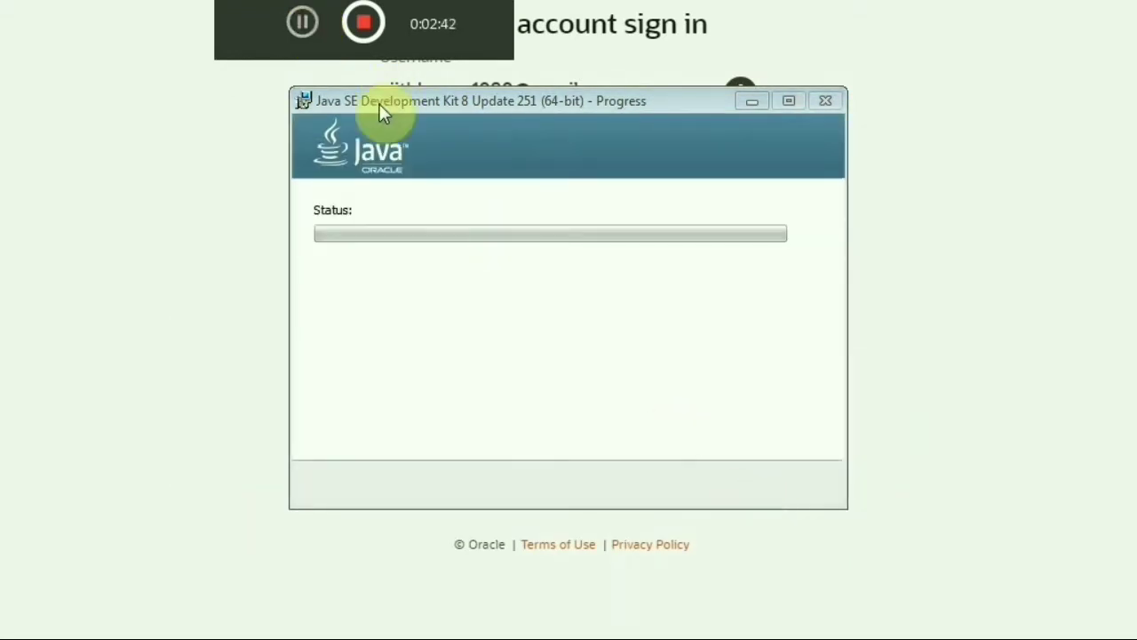
pyautogui.click(300, 24)
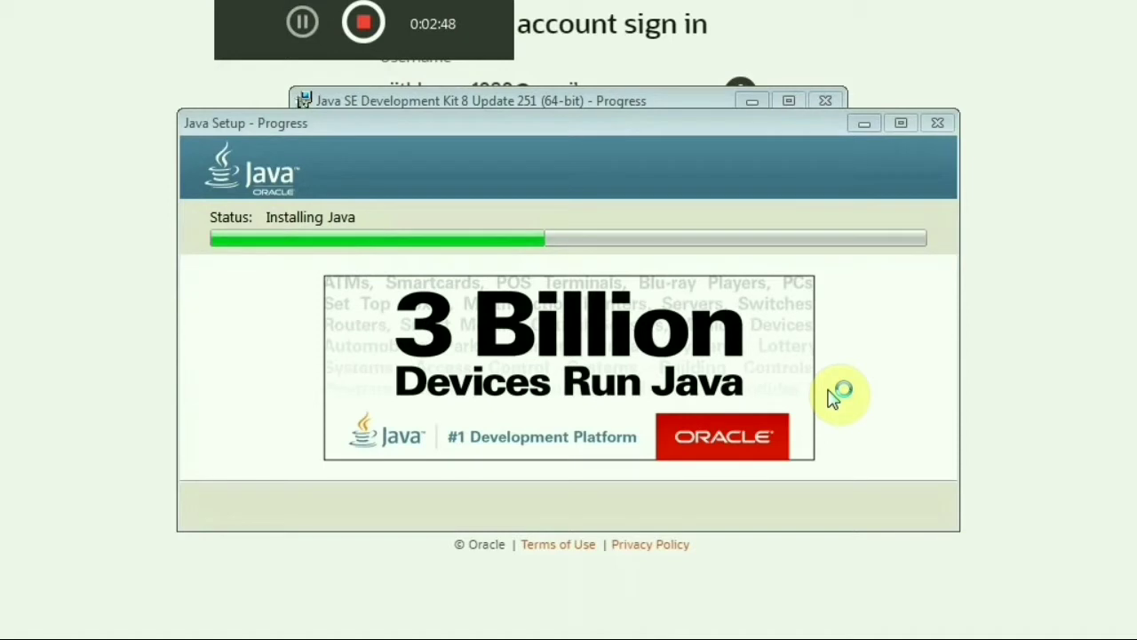
pyautogui.click(301, 24)
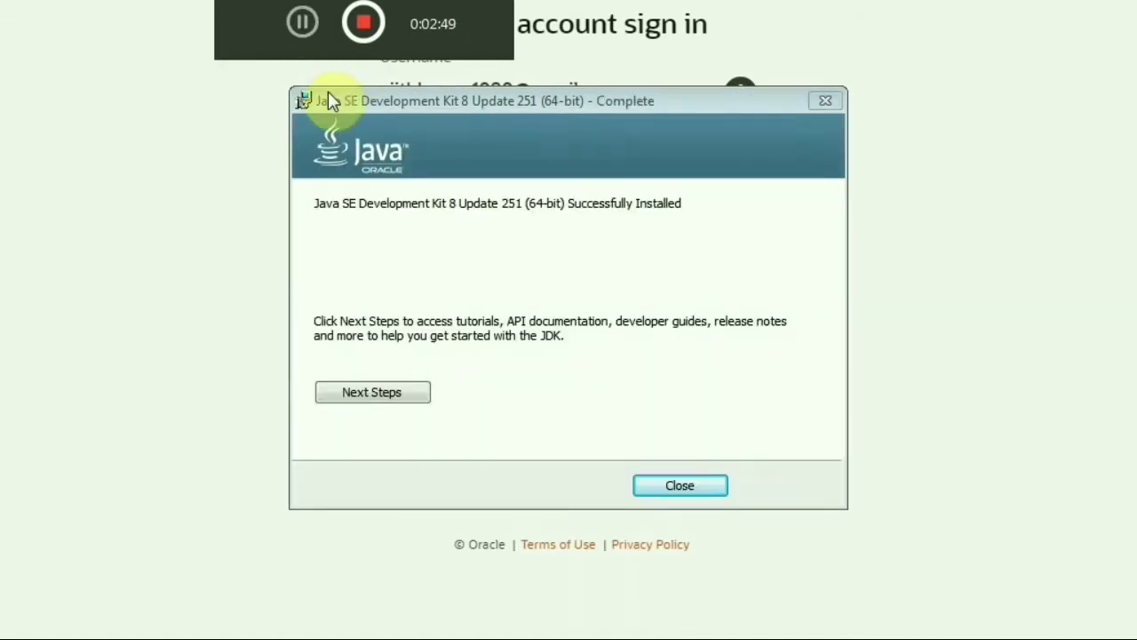
pyautogui.click(361, 396)
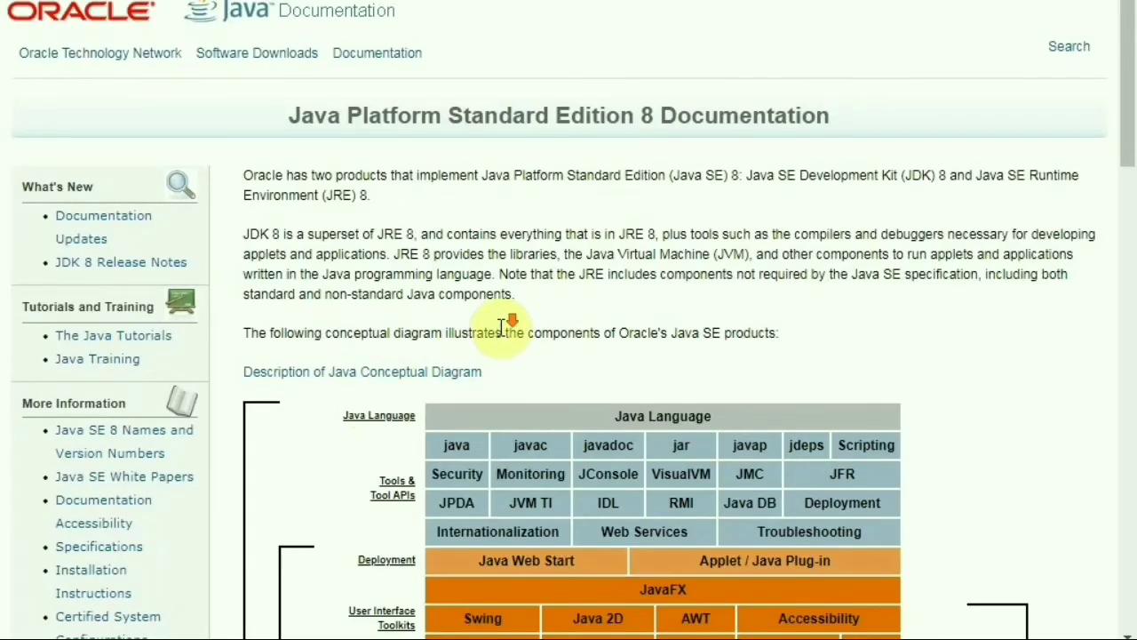
# Scroll the Java SE 8 Documentation page to view the JDK/JRE conceptual diagram
pyautogui.scroll(-5, 502, 328)
pyautogui.scroll(1, 502, 337)
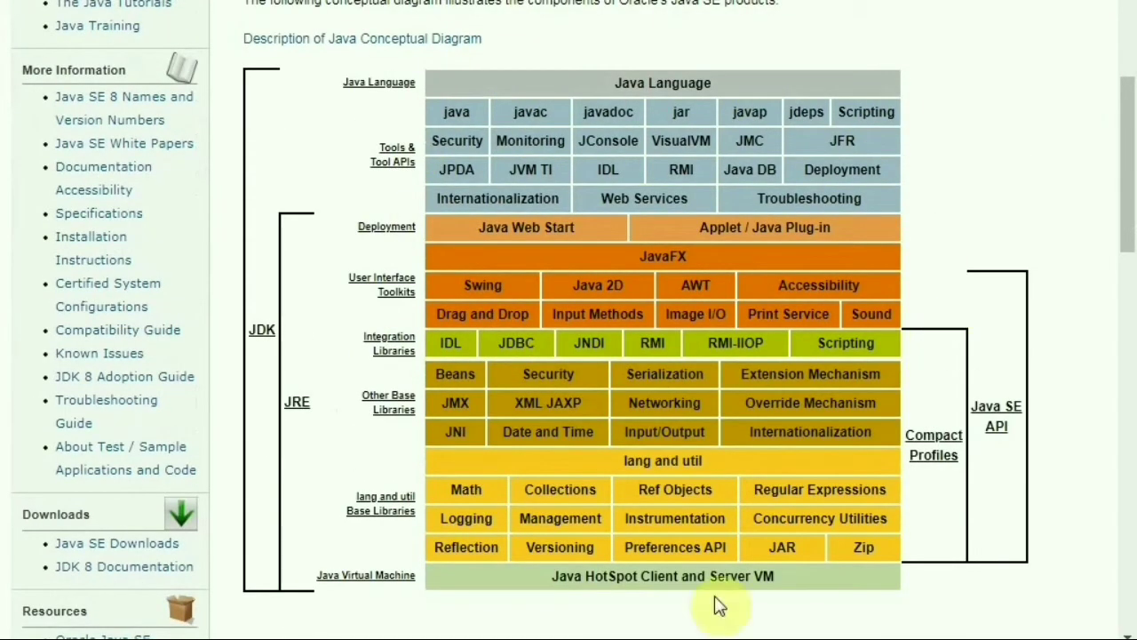
pyautogui.moveTo(290, 39)
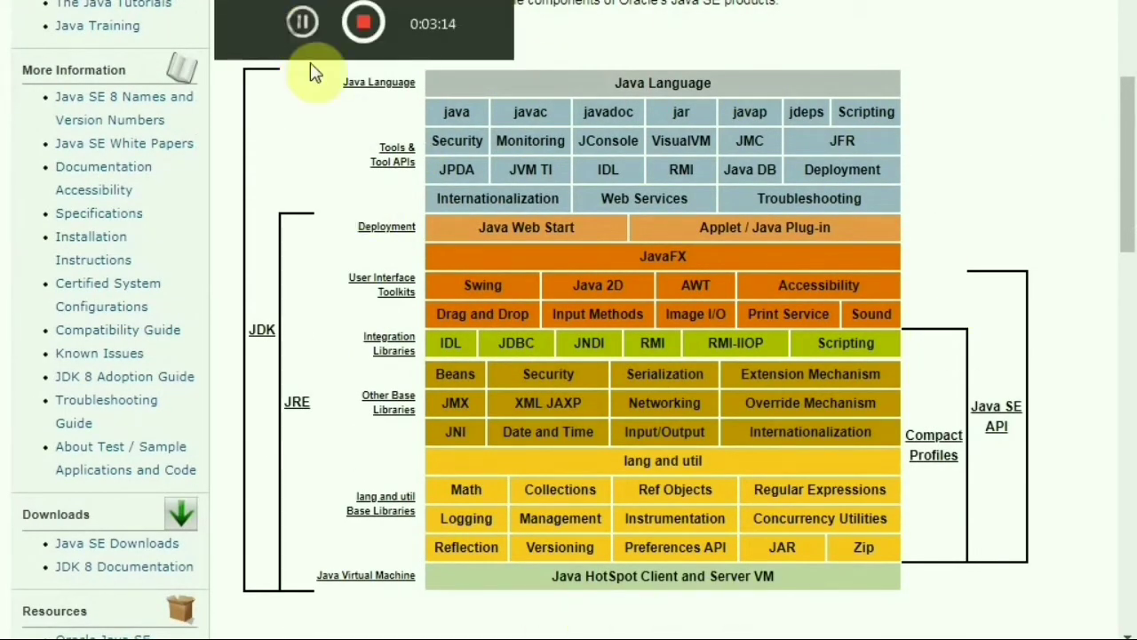
# Open the computer's System properties maximized and go to Advanced system settings
pyautogui.press('super')
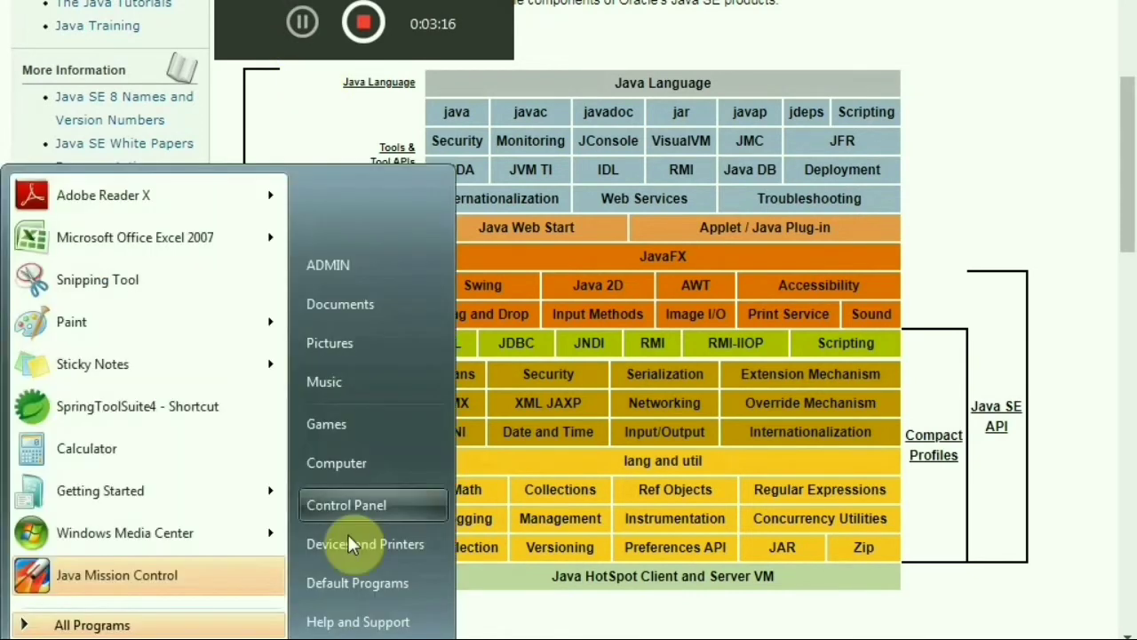
pyautogui.rightClick(382, 463)
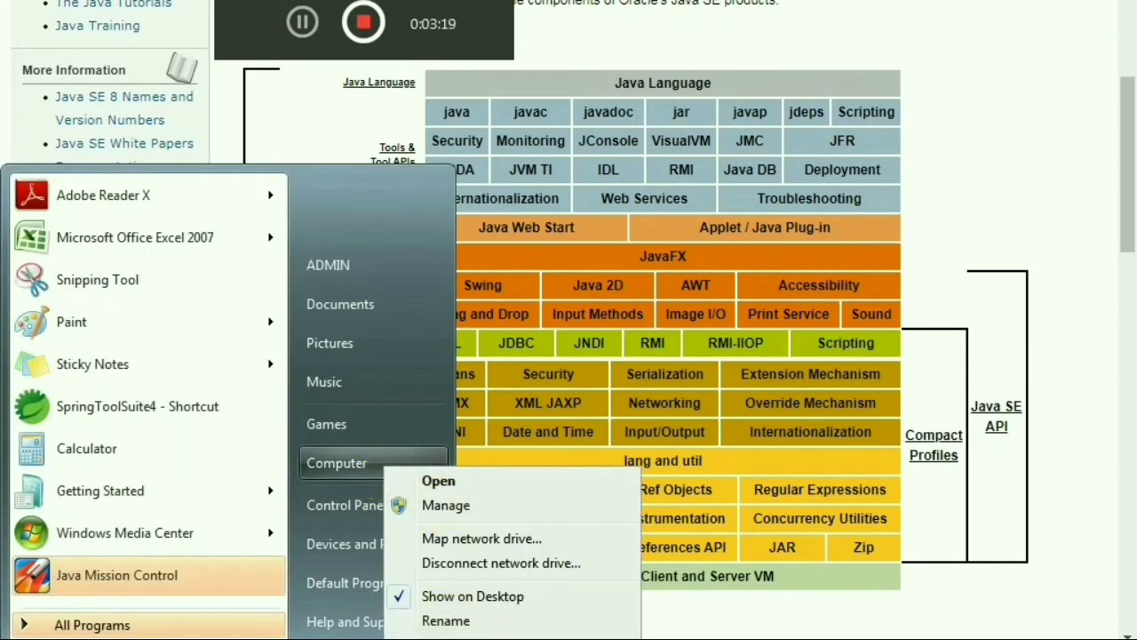
pyautogui.press('Escape')
pyautogui.press('Escape')
pyautogui.press('super+Pause')
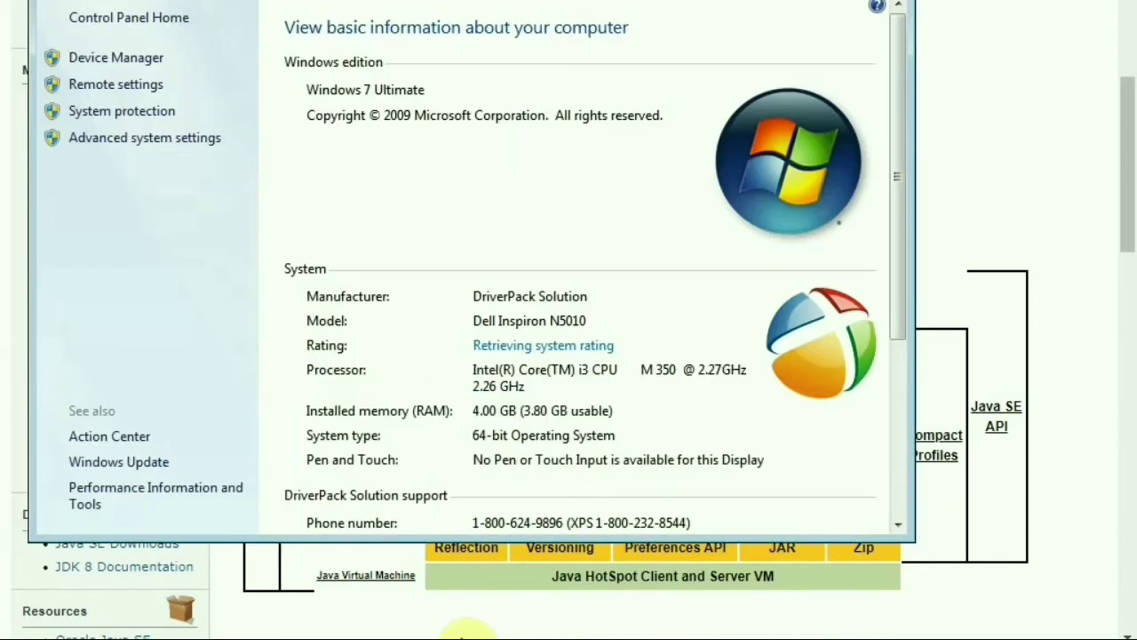
pyautogui.press('super+Up')
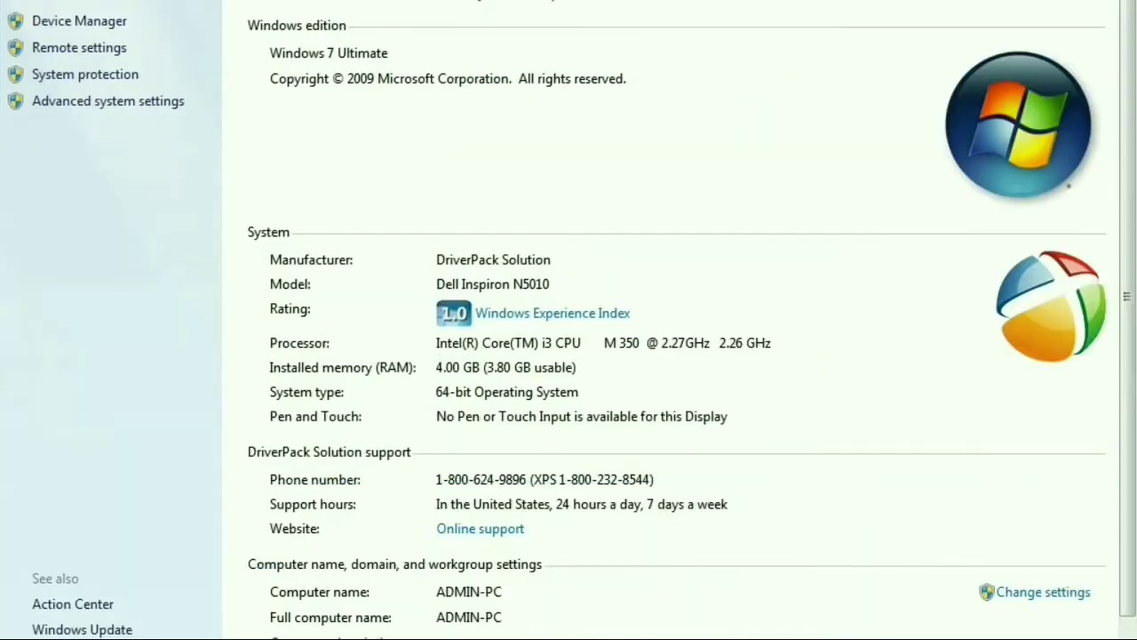
pyautogui.click(135, 107)
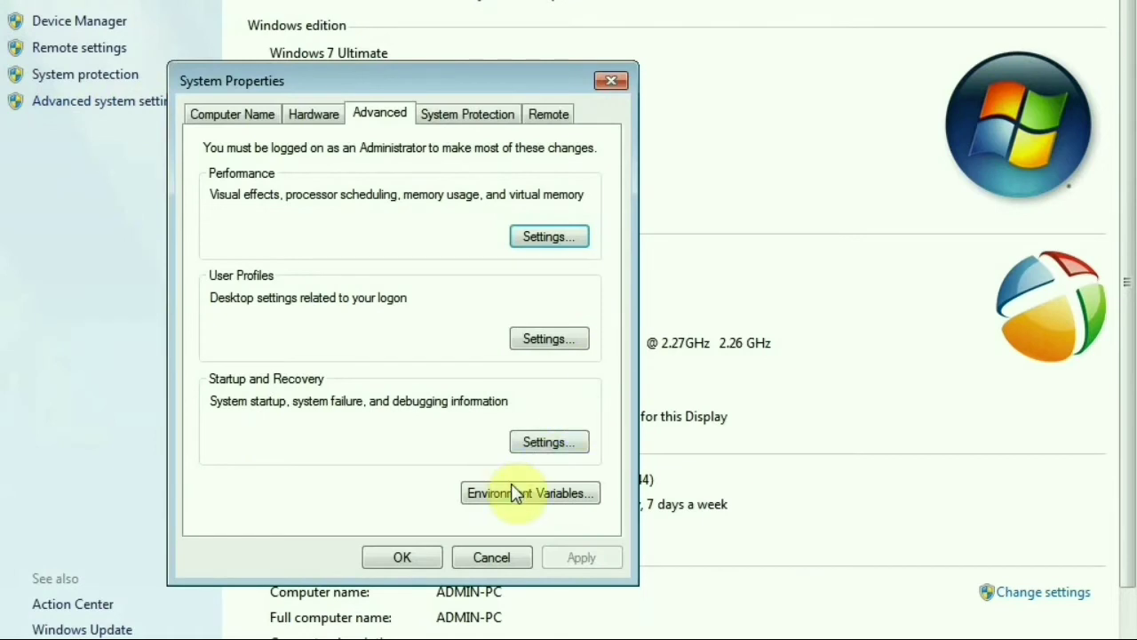
# Start a new system variable named JAVA_HOME in Environment Variables
pyautogui.click(519, 495)
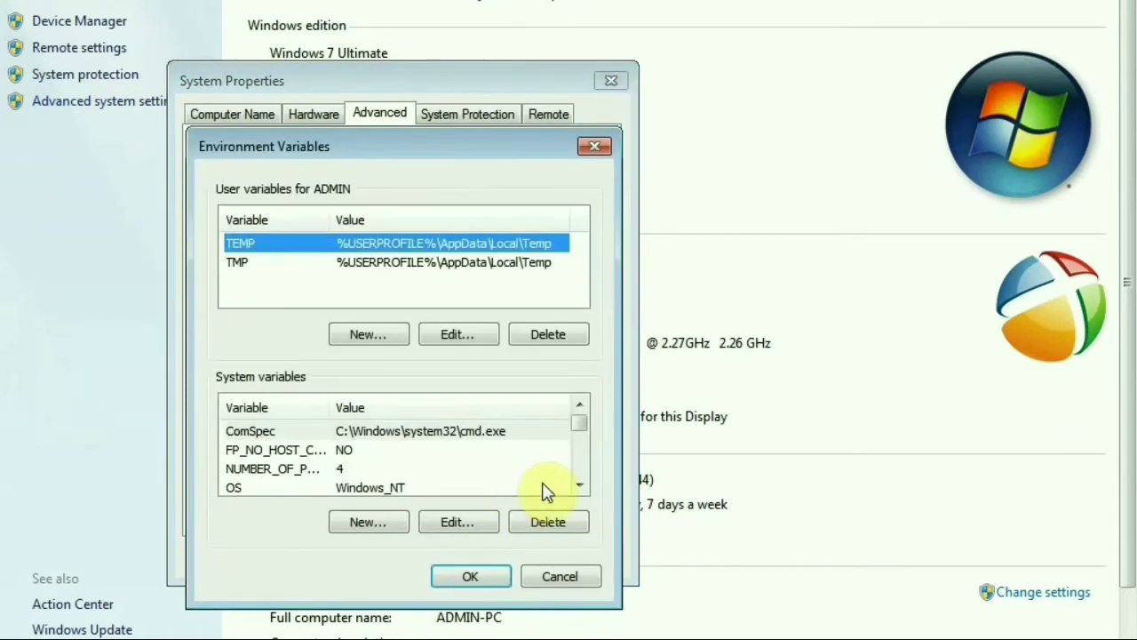
pyautogui.click(379, 525)
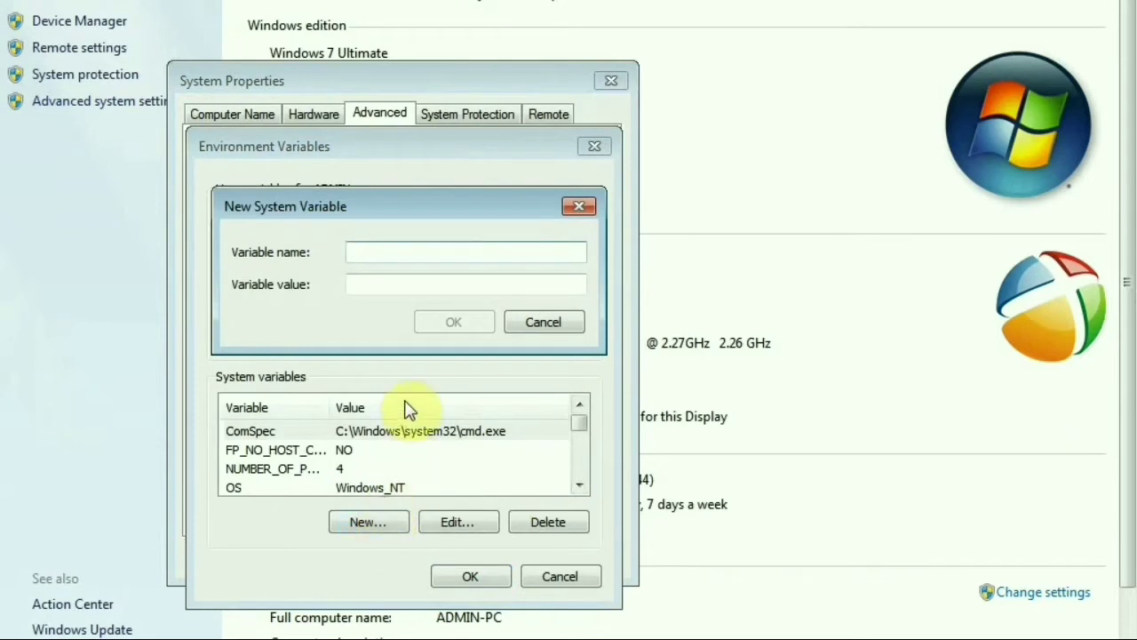
pyautogui.write('JAVA')
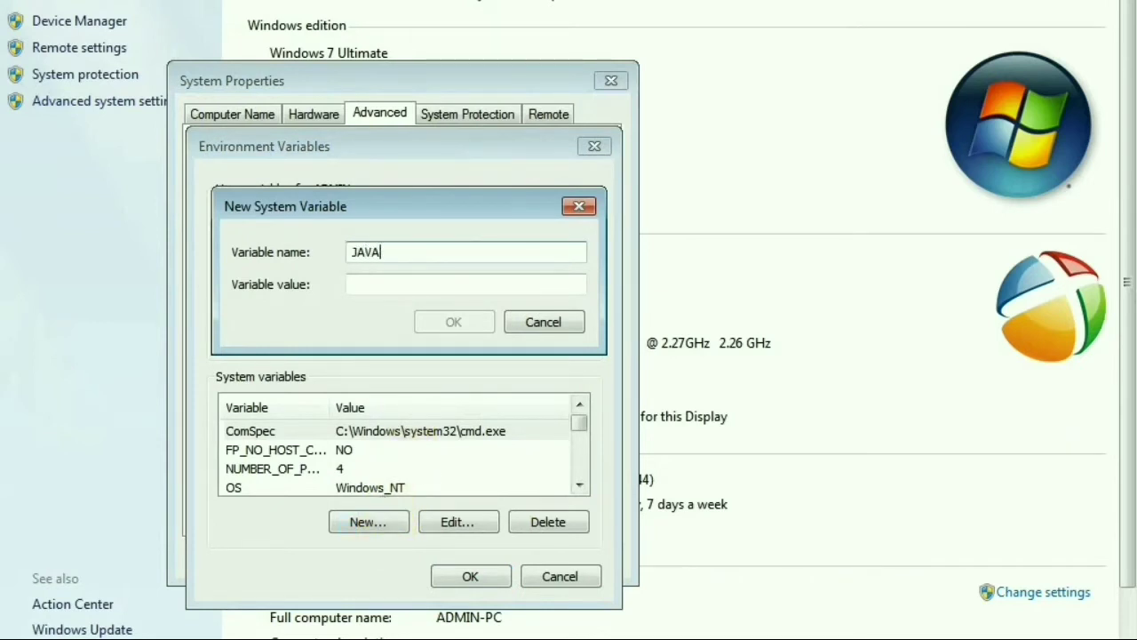
pyautogui.write('_HOME')
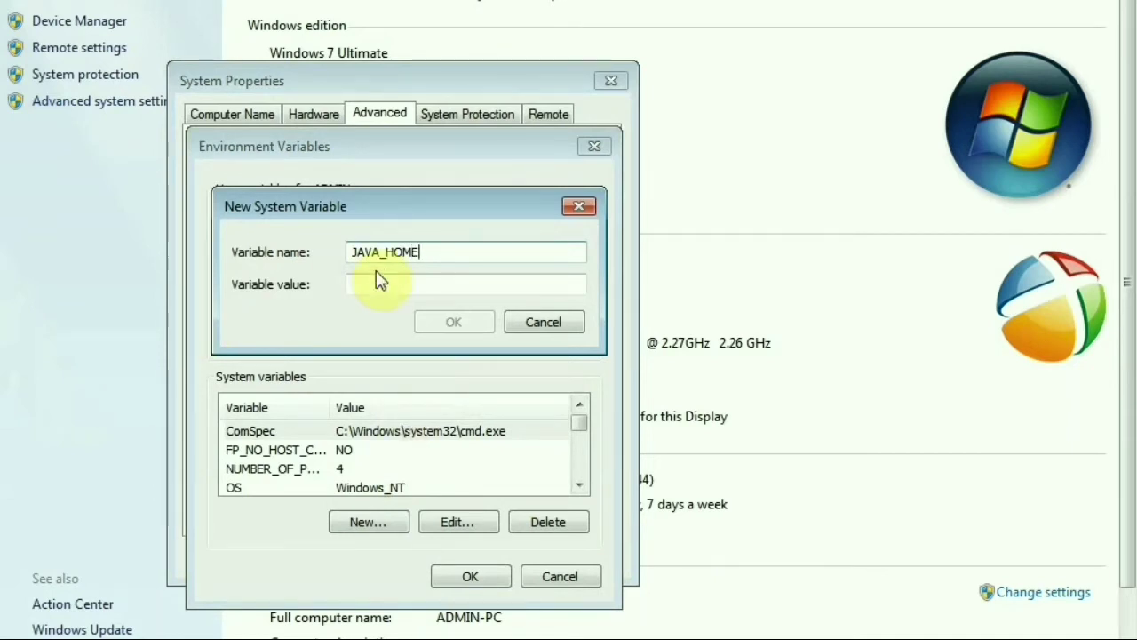
pyautogui.click(384, 283)
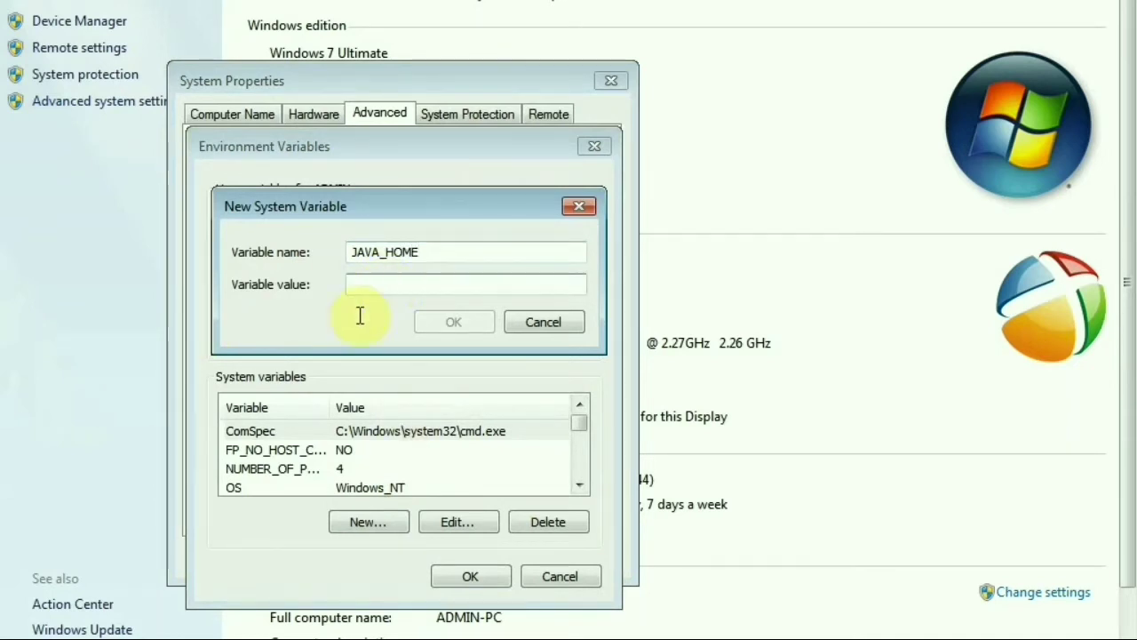
pyautogui.press('super')
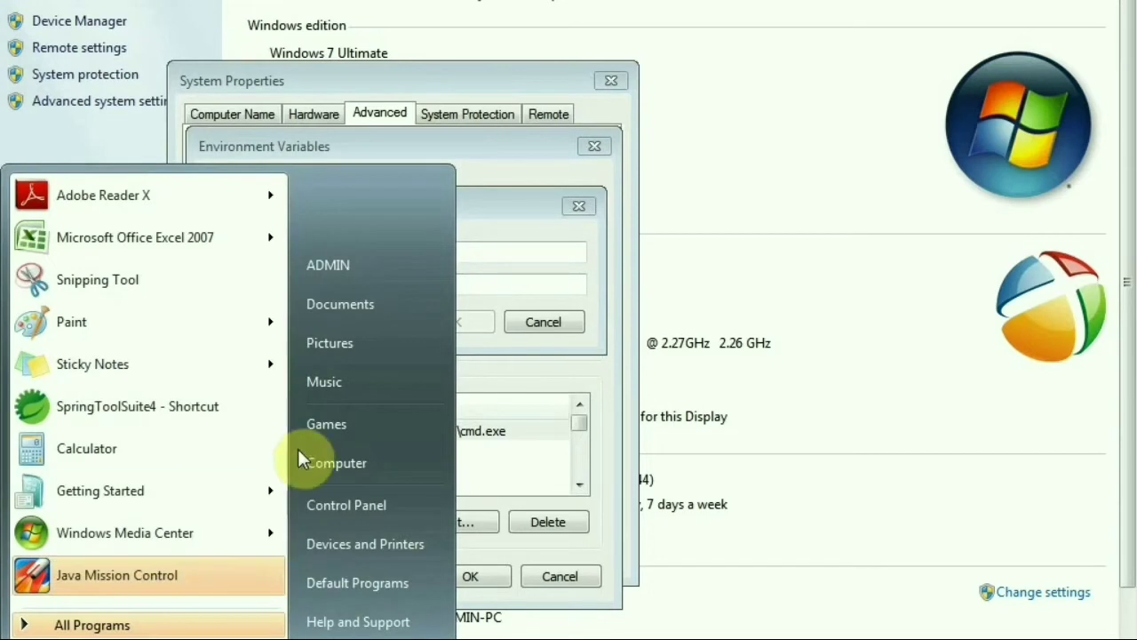
# Browse from Computer through C:\Program Files\Java into the jdk1.8.0_251 folder
pyautogui.click(358, 462)
pyautogui.doubleClick(559, 138)
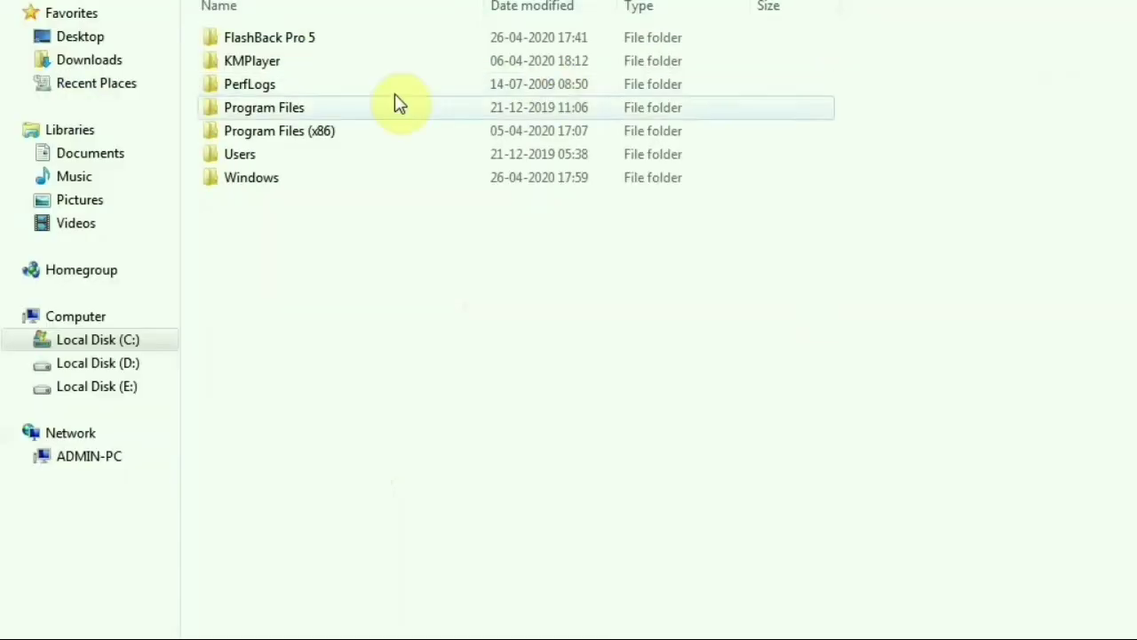
pyautogui.doubleClick(503, 176)
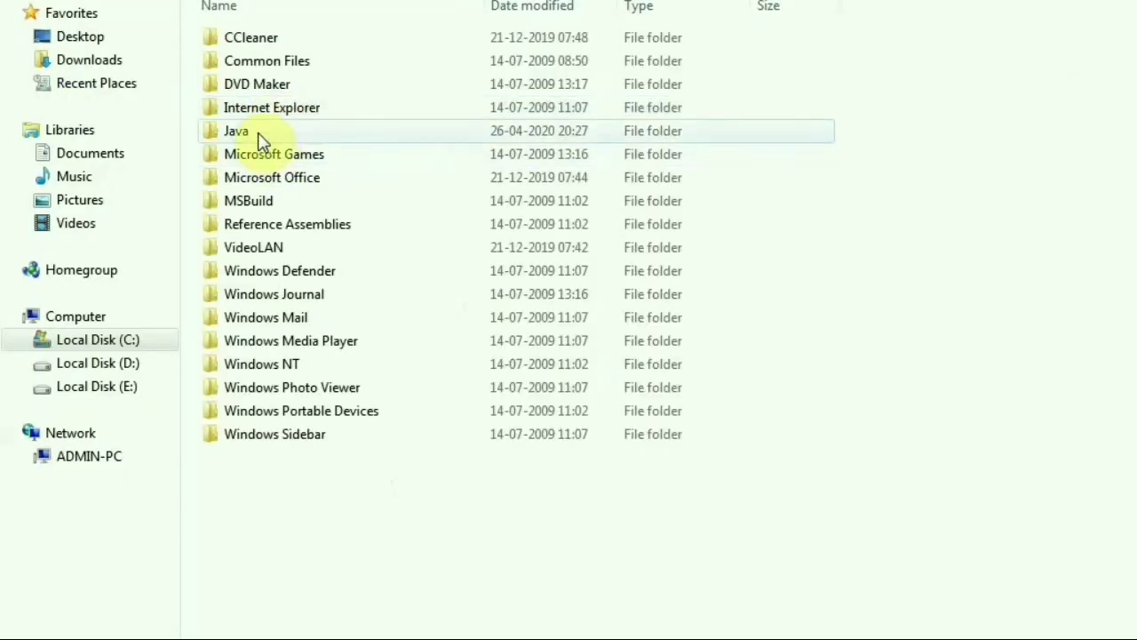
pyautogui.doubleClick(259, 135)
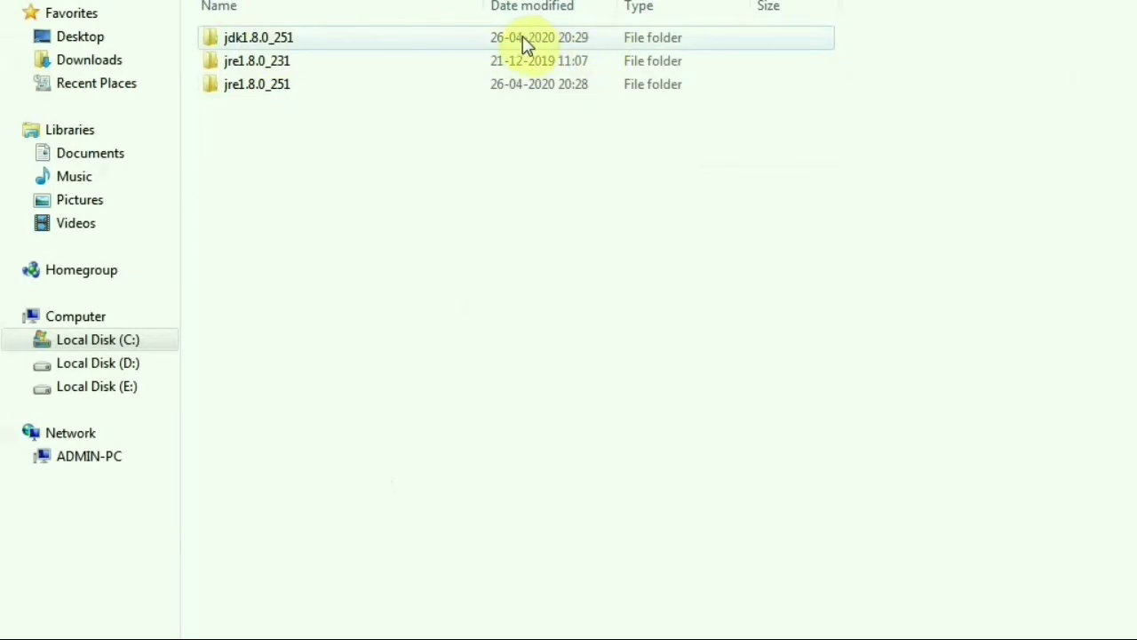
pyautogui.click(251, 44)
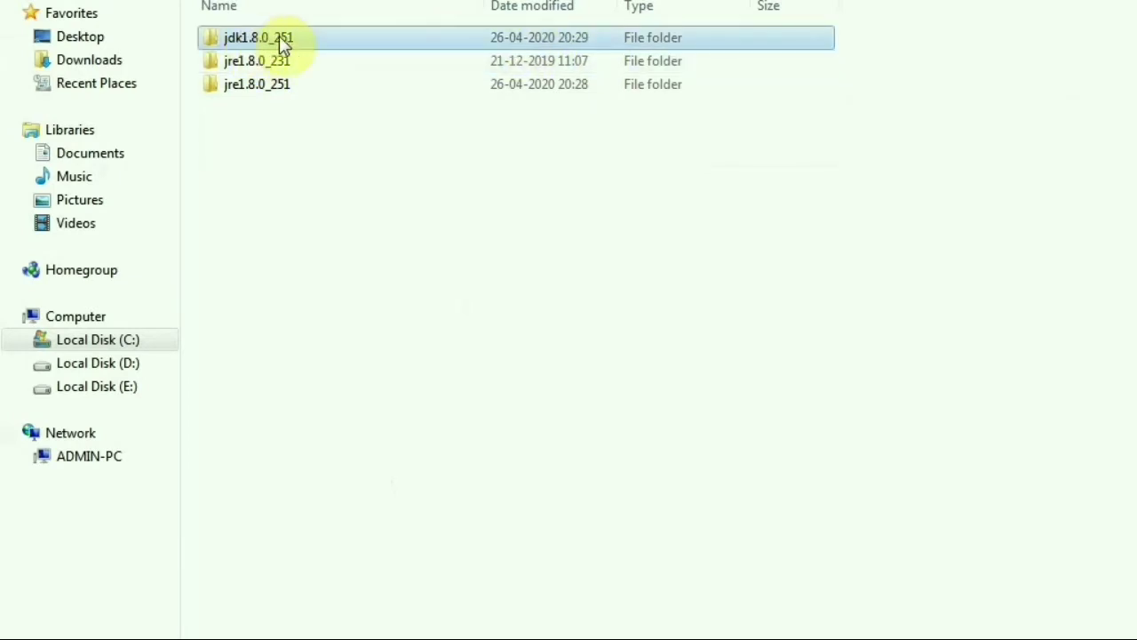
pyautogui.doubleClick(279, 35)
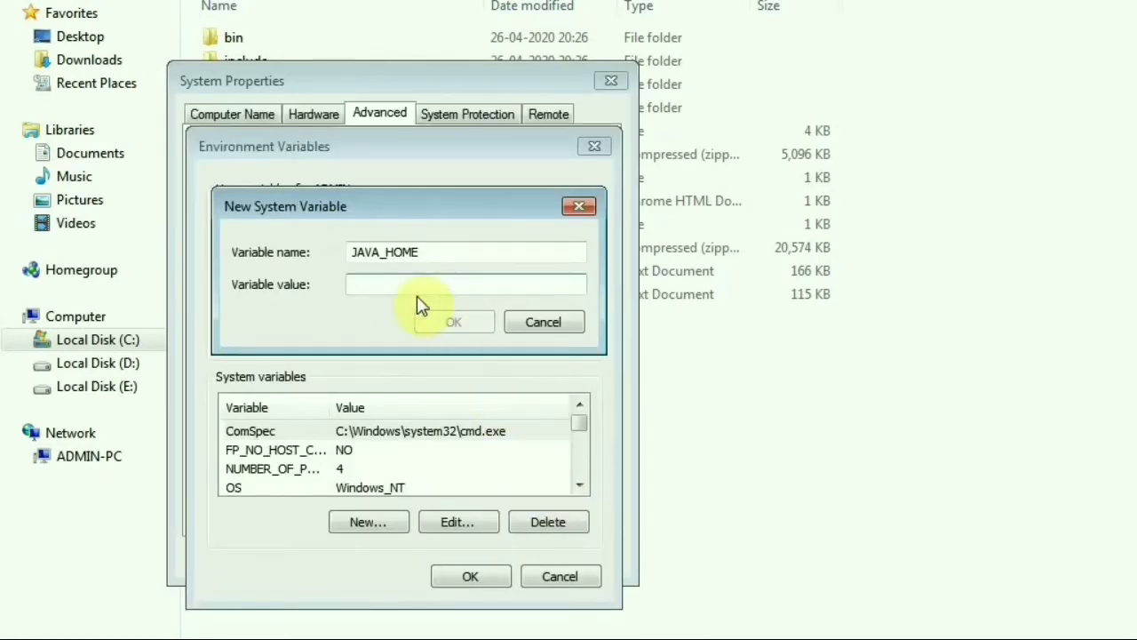
# Set JAVA_HOME to C:\Program Files\Java\jdk1.8.0_251 and confirm all system settings dialogs
pyautogui.click(406, 284)
pyautogui.write('C:\\Program Files\\Java\\jdk1.8.0_251')
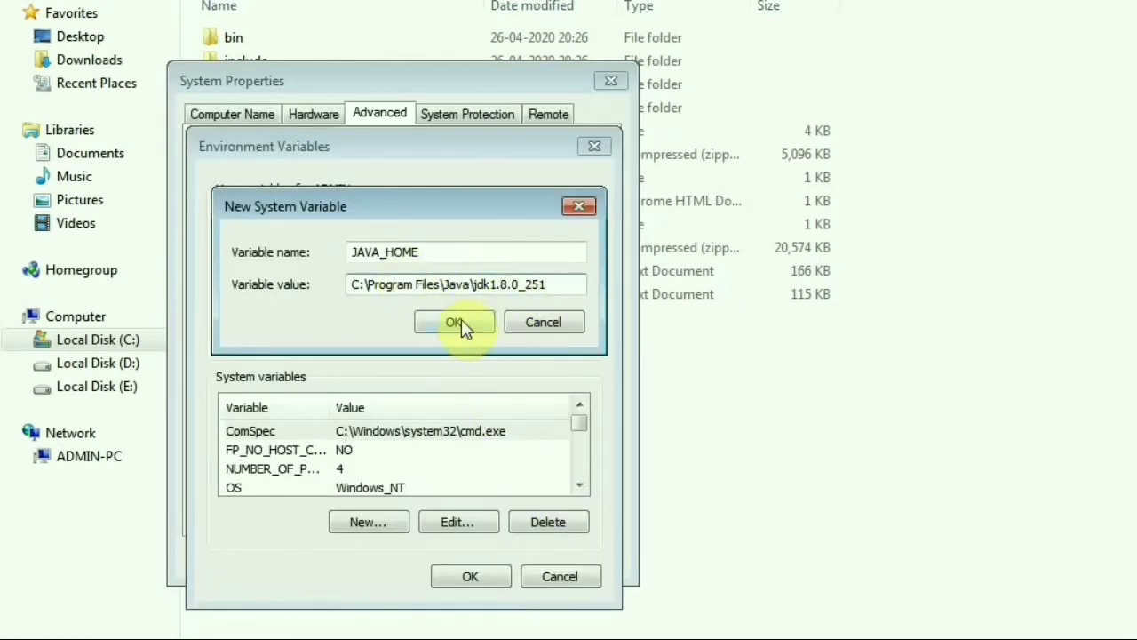
pyautogui.click(455, 323)
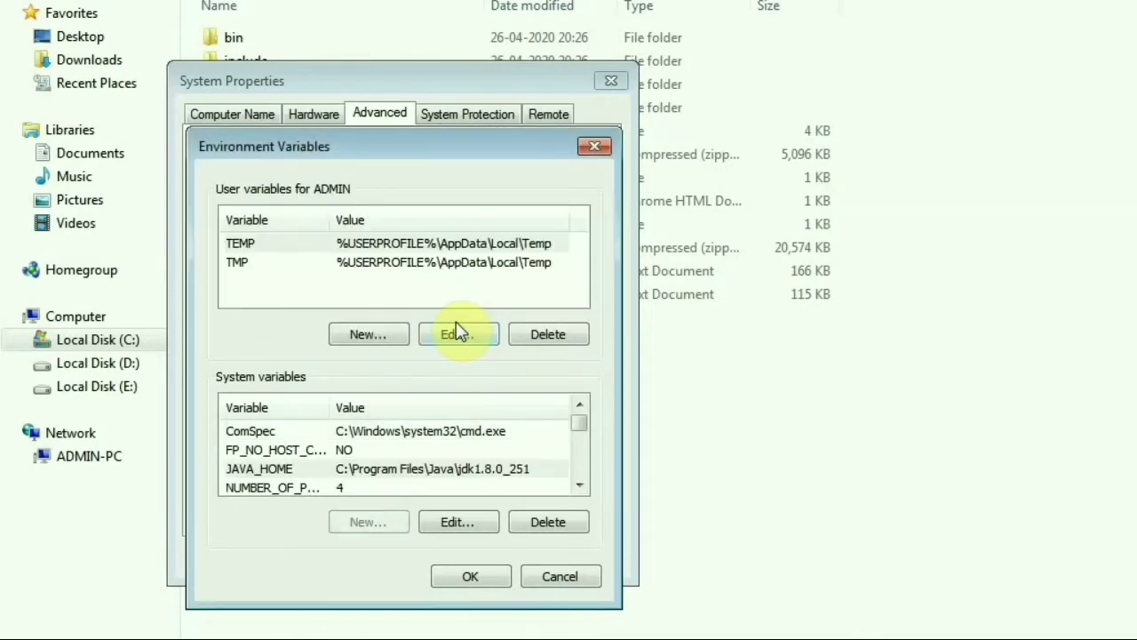
pyautogui.click(475, 575)
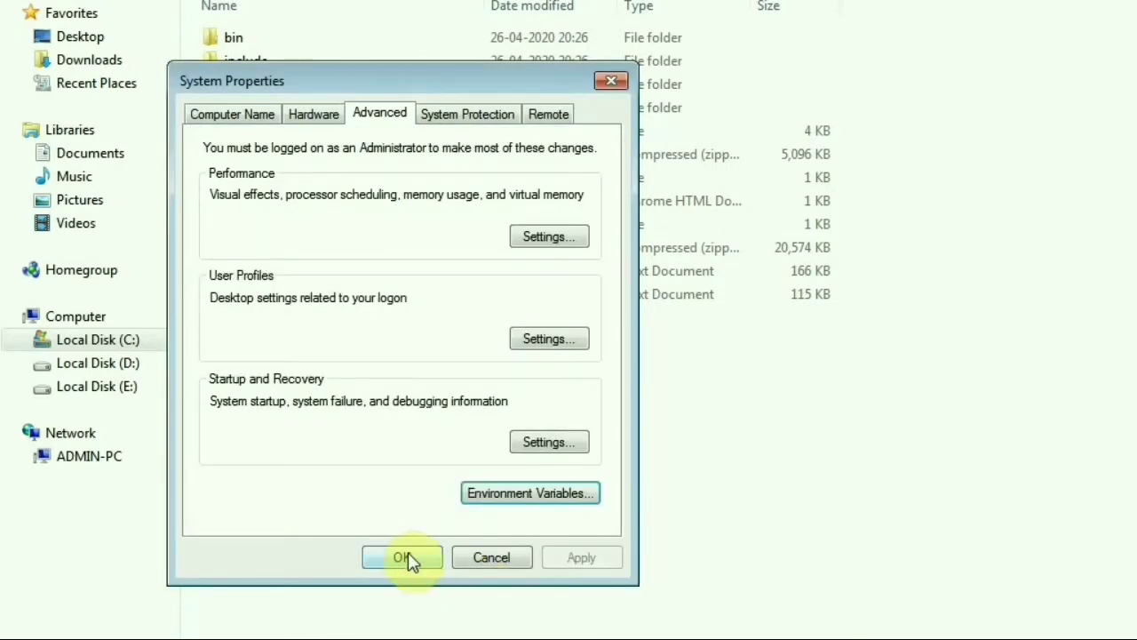
pyautogui.click(408, 558)
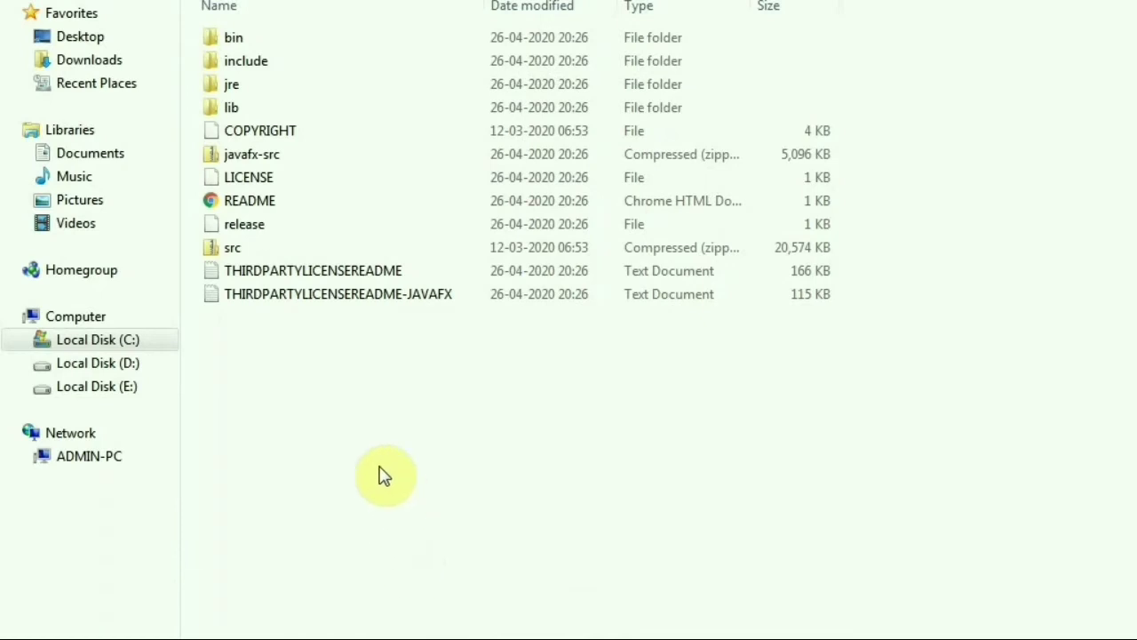
# Open the JDK's bin folder and locate the javac compiler among its tools
pyautogui.doubleClick(247, 41)
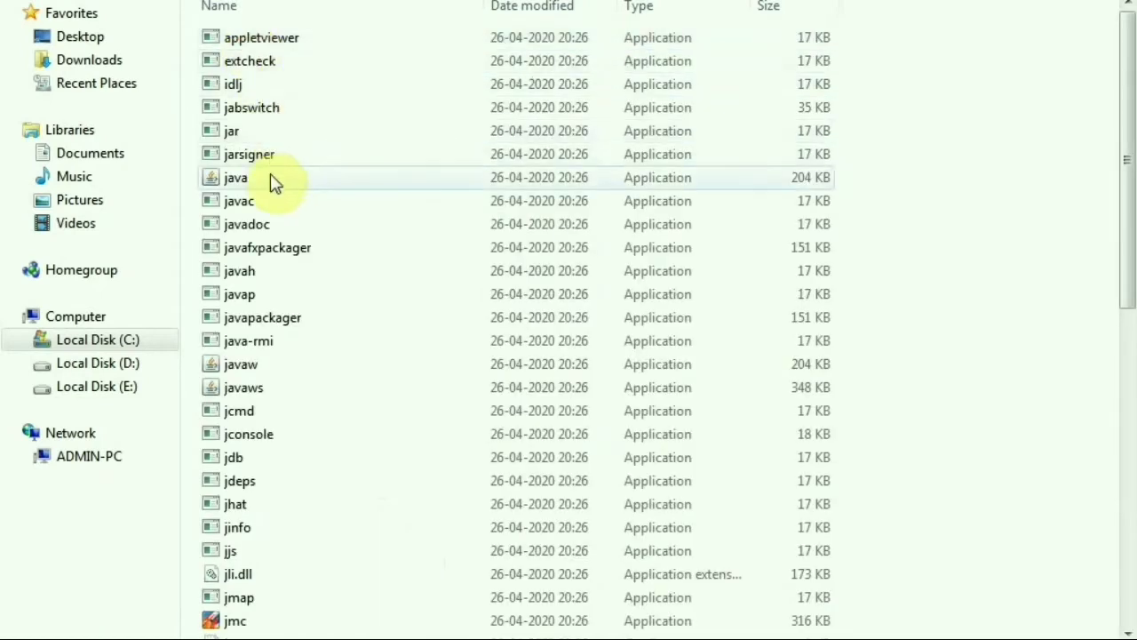
pyautogui.click(256, 206)
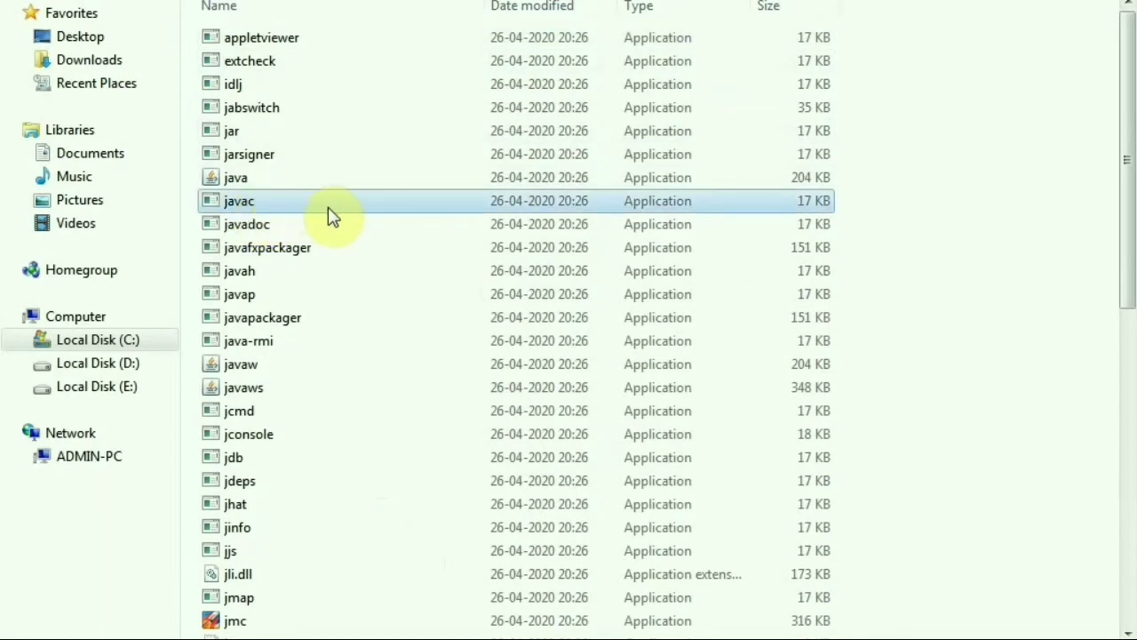
pyautogui.scroll(-6, 336, 222)
pyautogui.scroll(6, 336, 233)
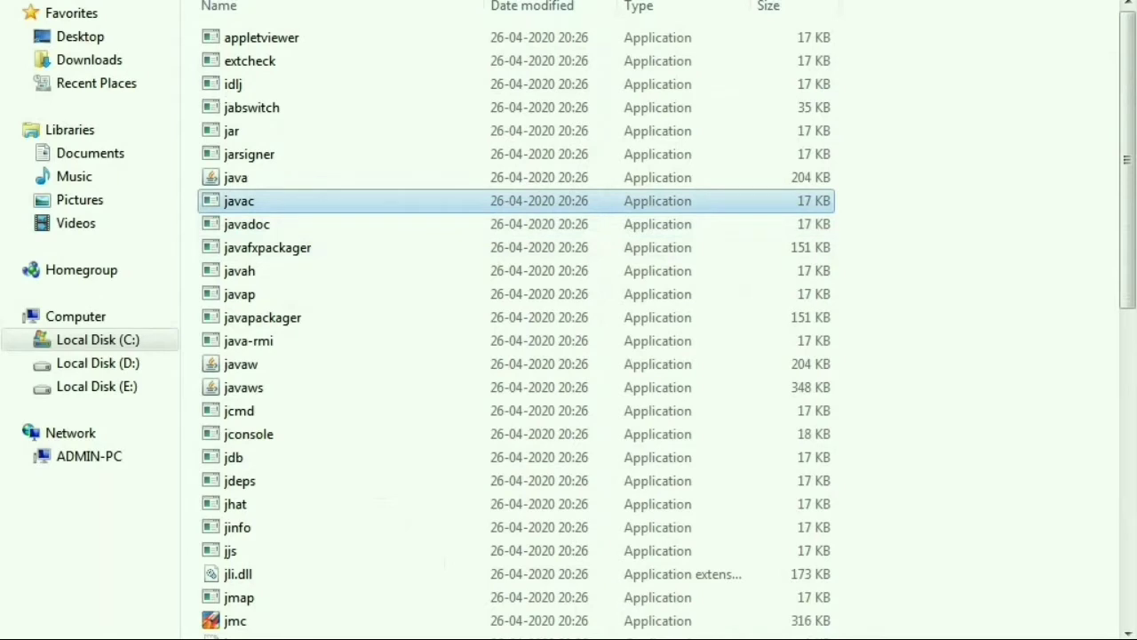
pyautogui.press('super')
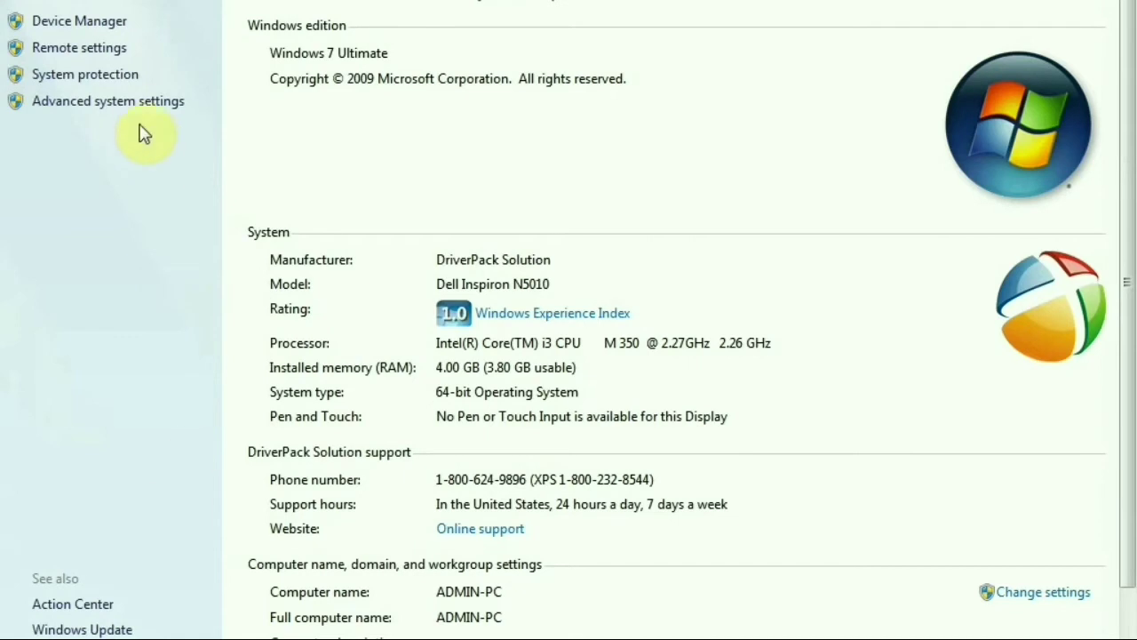
# Open Environment Variables and edit the Path system variable to reach its value
pyautogui.click(141, 104)
pyautogui.click(582, 522)
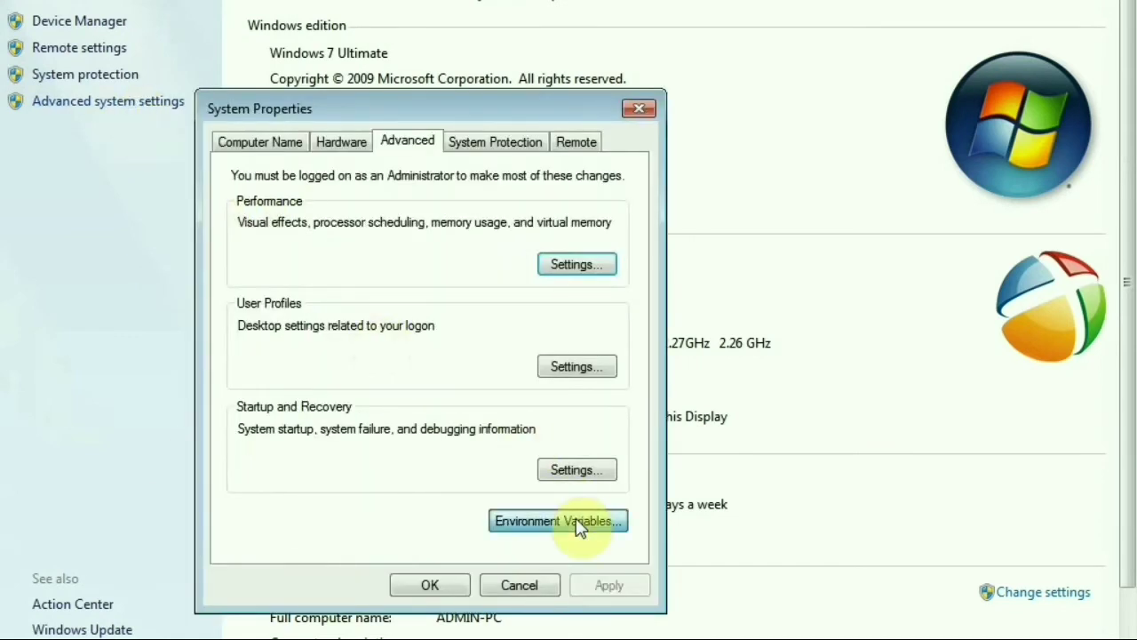
pyautogui.click(307, 497)
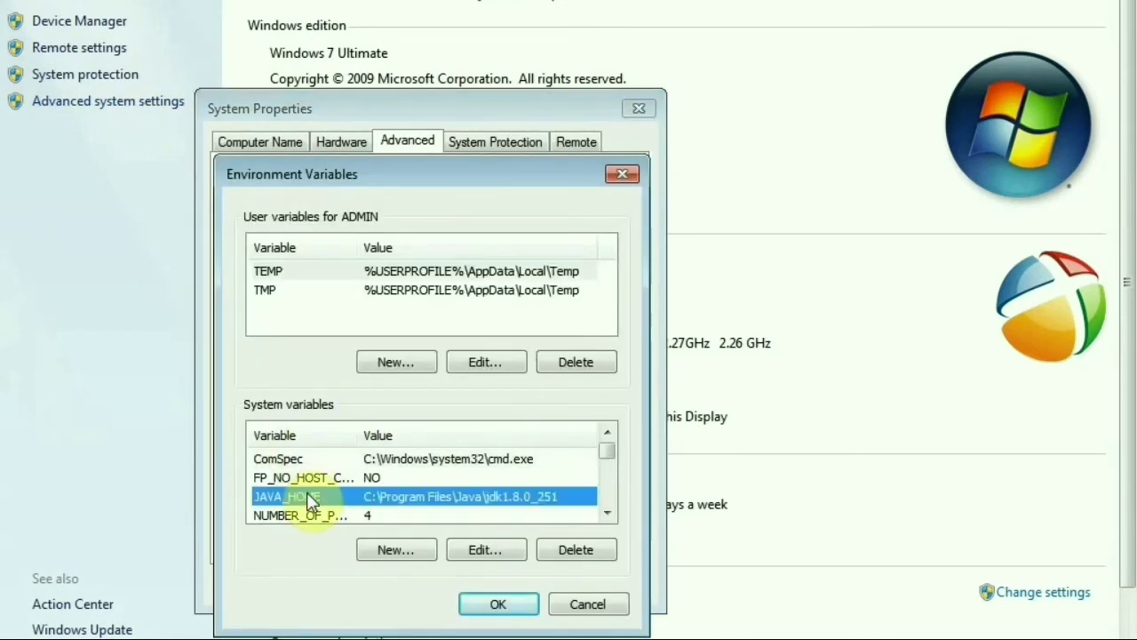
pyautogui.press('p')
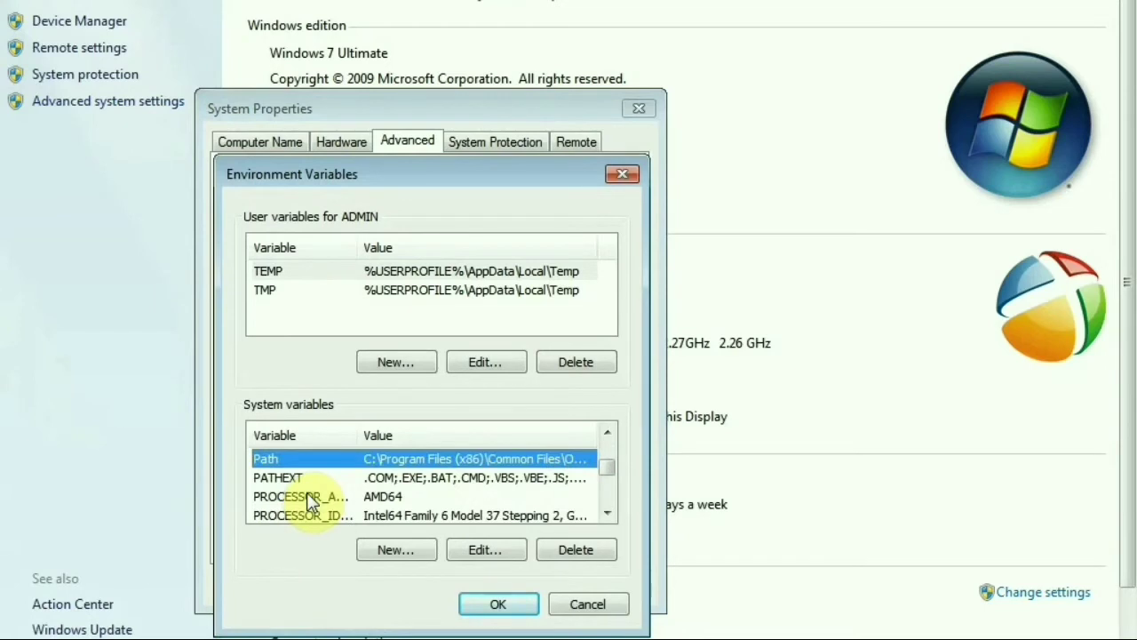
pyautogui.click(485, 550)
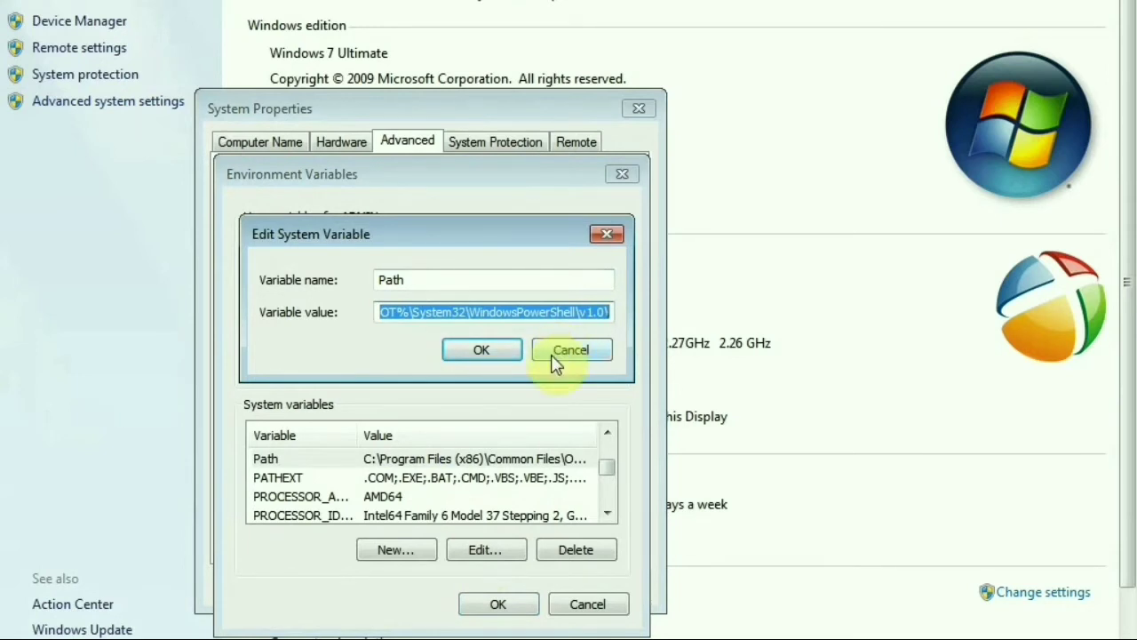
pyautogui.press('super')
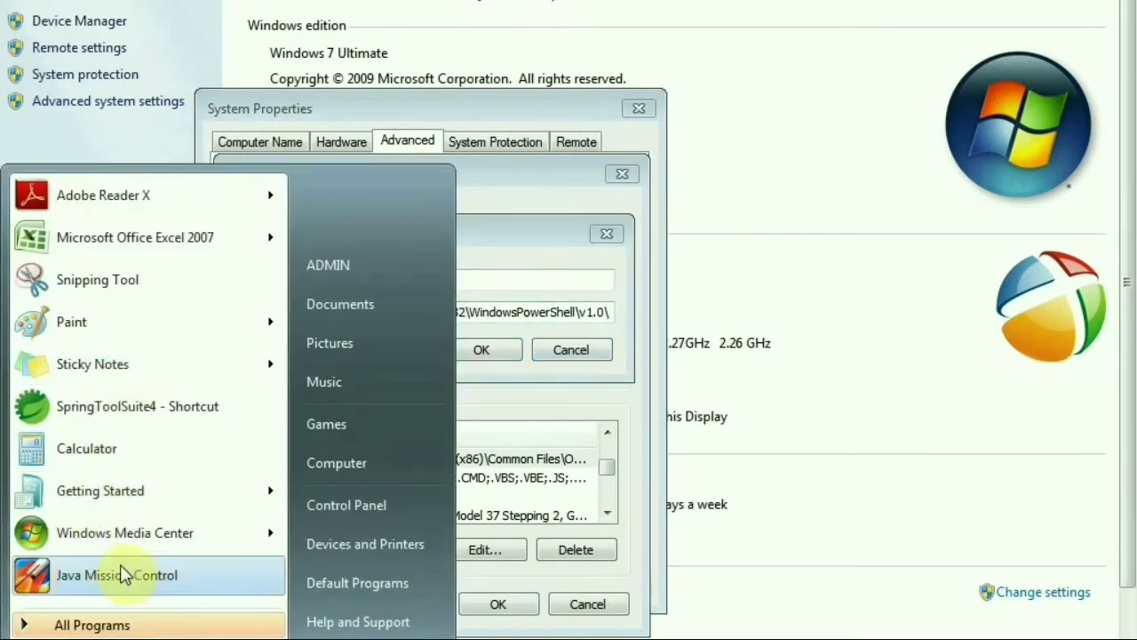
# Launch Notepad++, decline the update, and paste the Path value into an empty document
pyautogui.write('cmd')
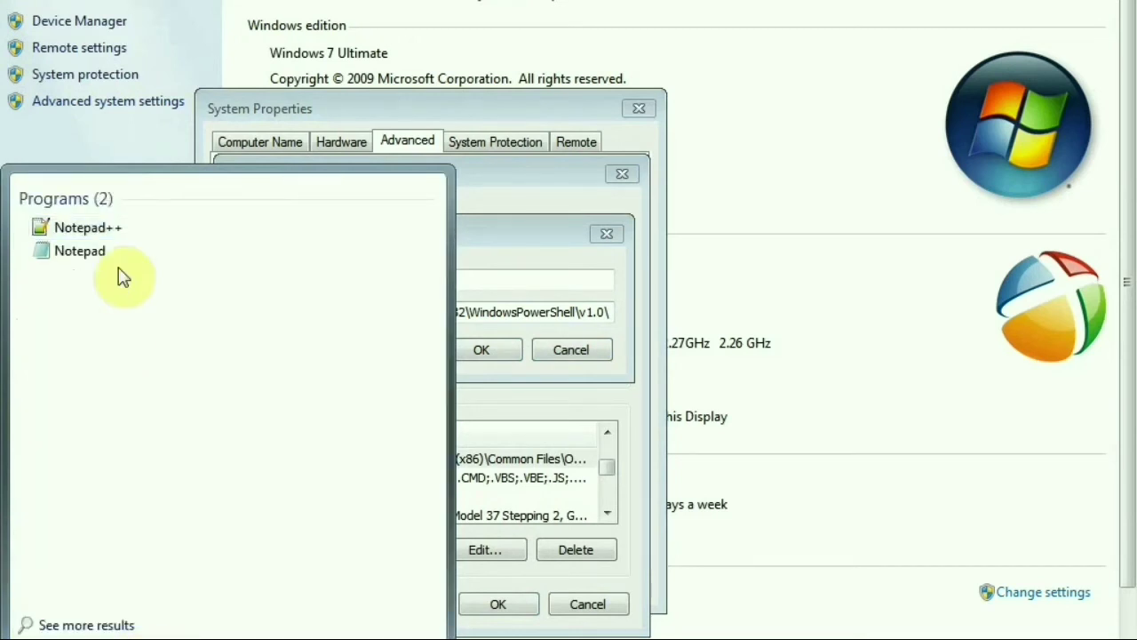
pyautogui.click(119, 232)
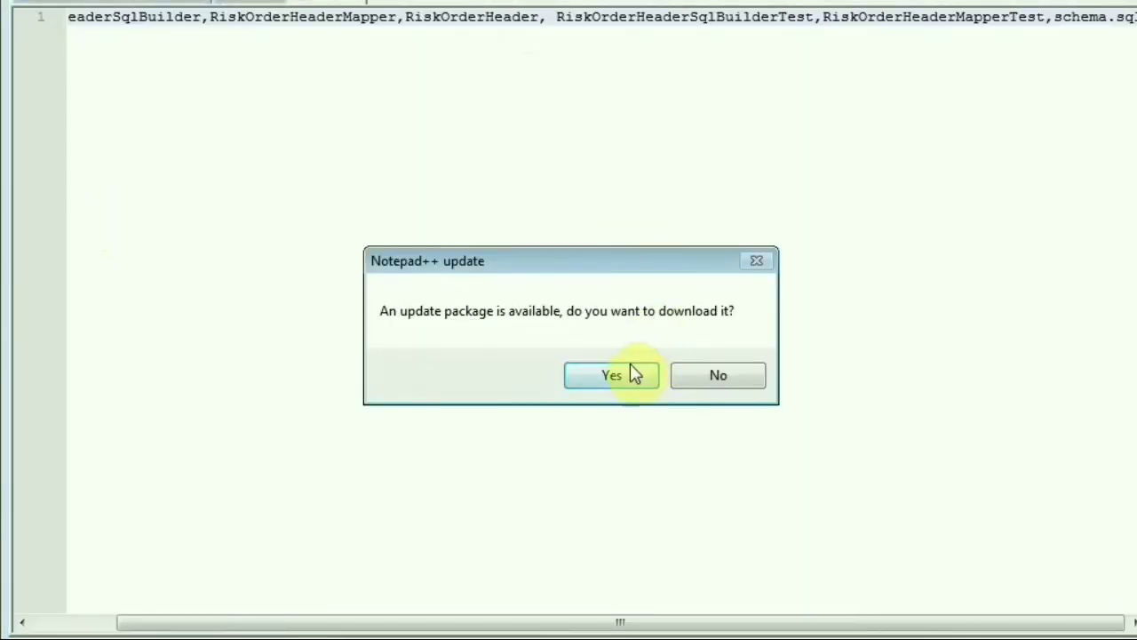
pyautogui.click(691, 386)
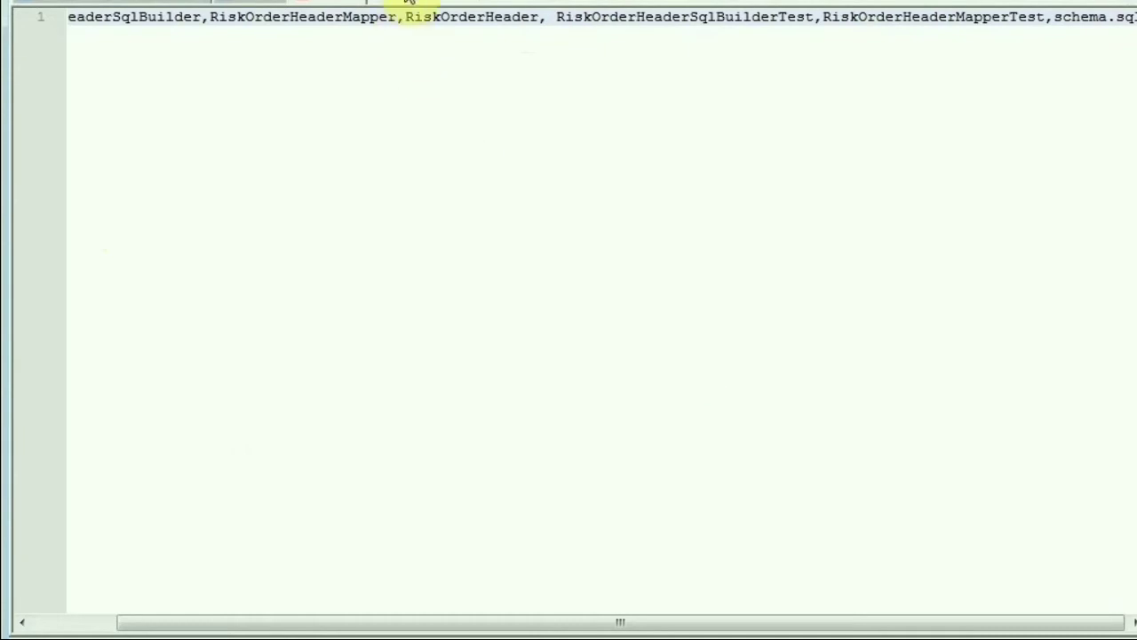
pyautogui.hotkey('ctrl', 'a')
pyautogui.press('Delete')
pyautogui.hotkey('ctrl', 'v')
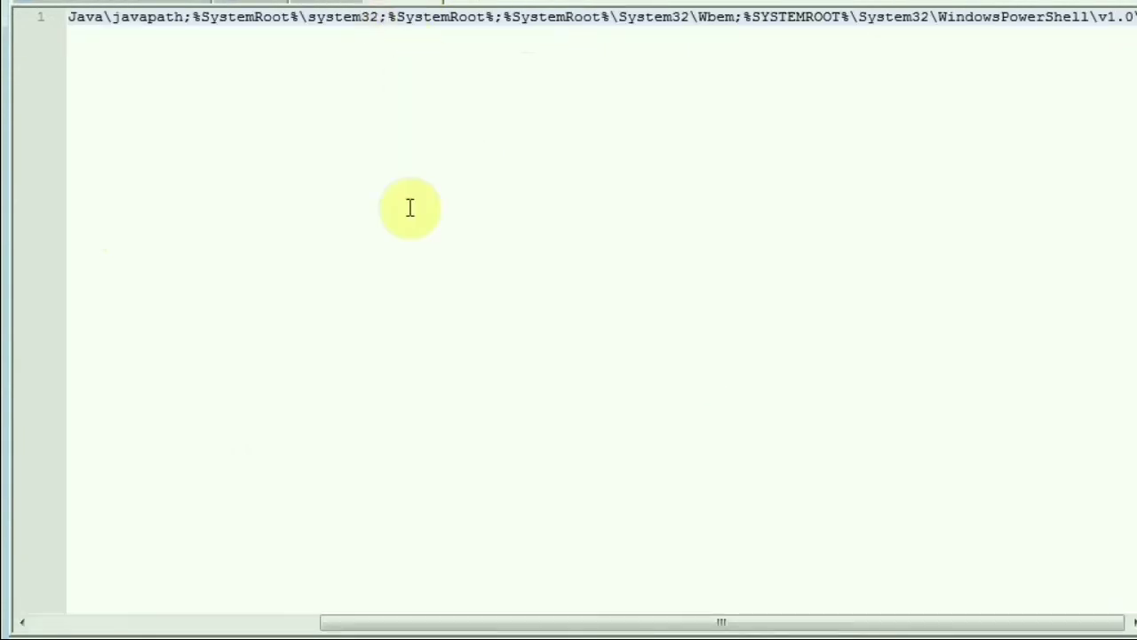
# Enable word wrap, append C:\Program Files\Java\jdk1.8.0_251\bin; to the PATH, and select all
pyautogui.hotkey('alt', 'v')
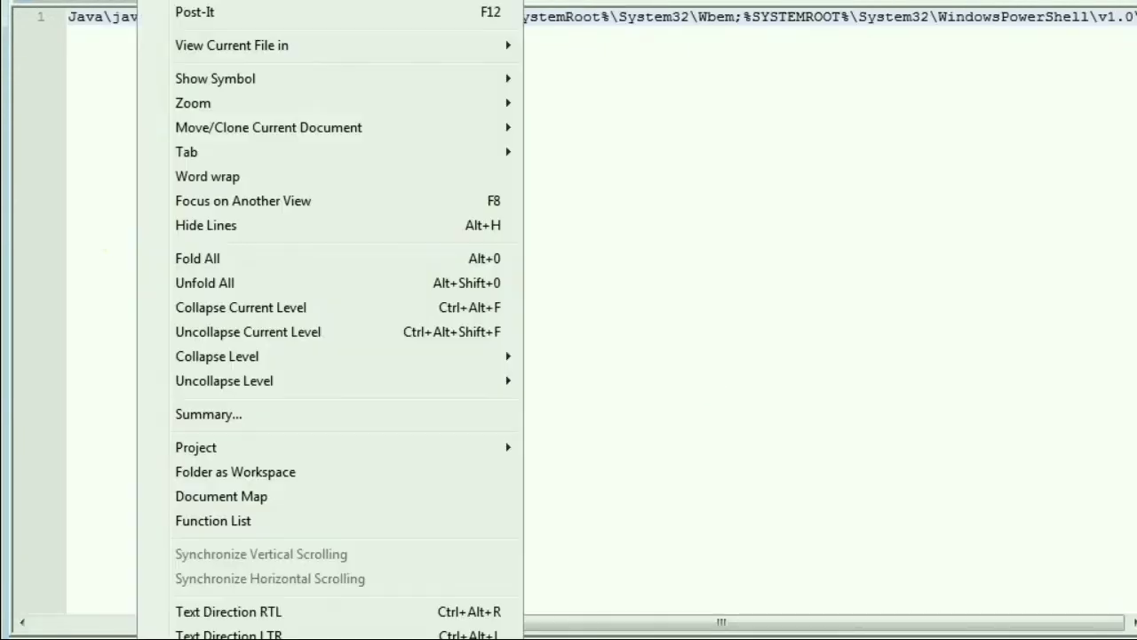
pyautogui.click(208, 179)
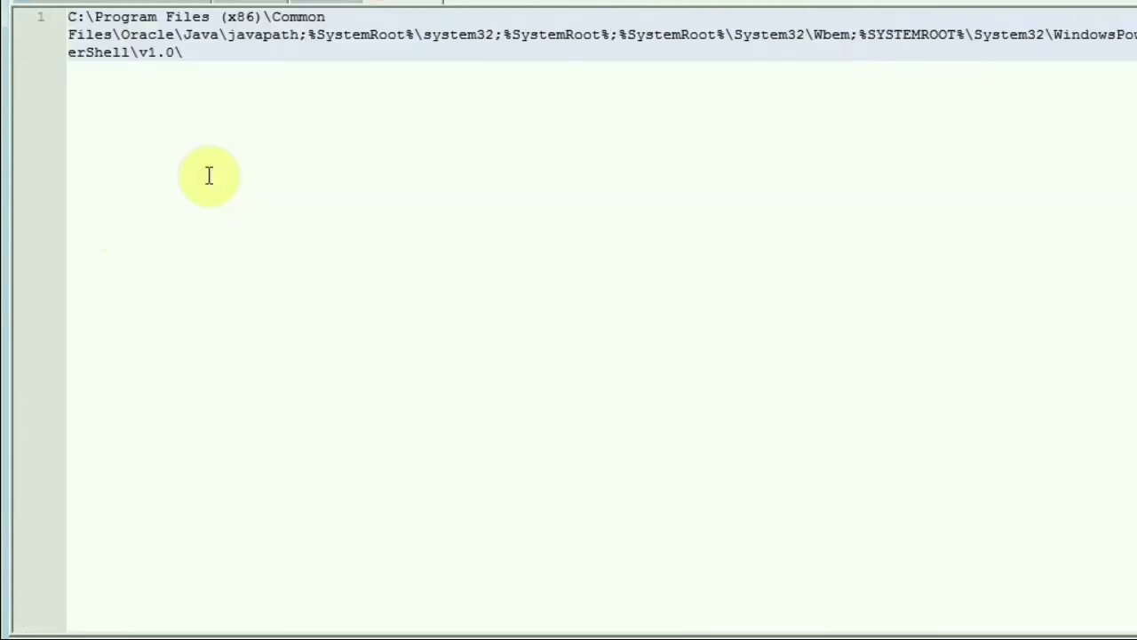
pyautogui.doubleClick(288, 17)
pyautogui.doubleClick(263, 34)
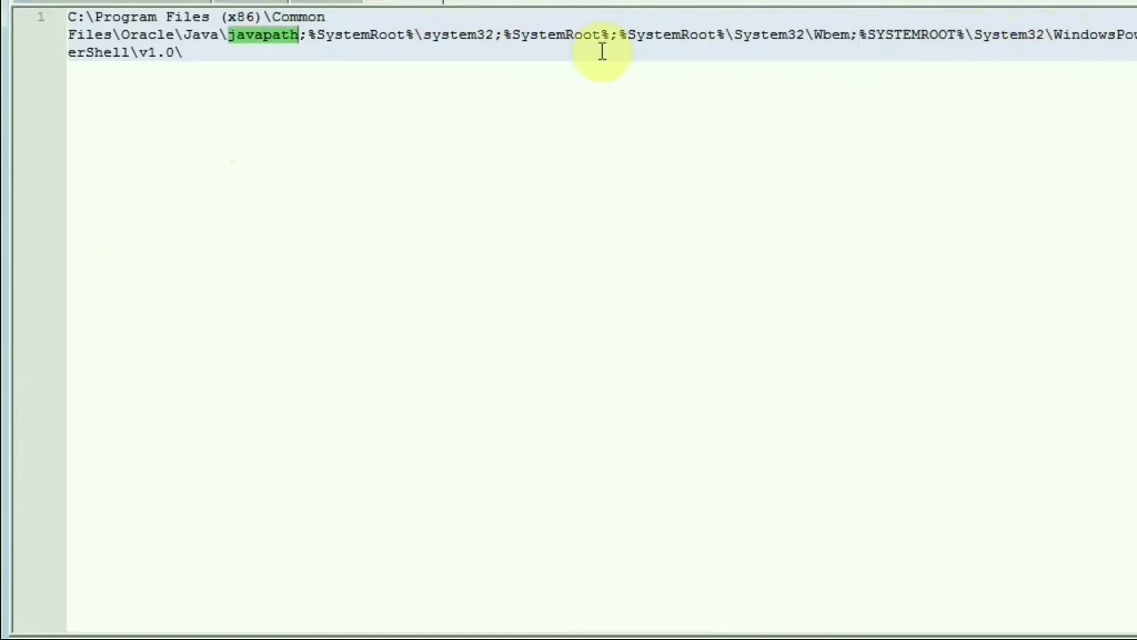
pyautogui.click(222, 49)
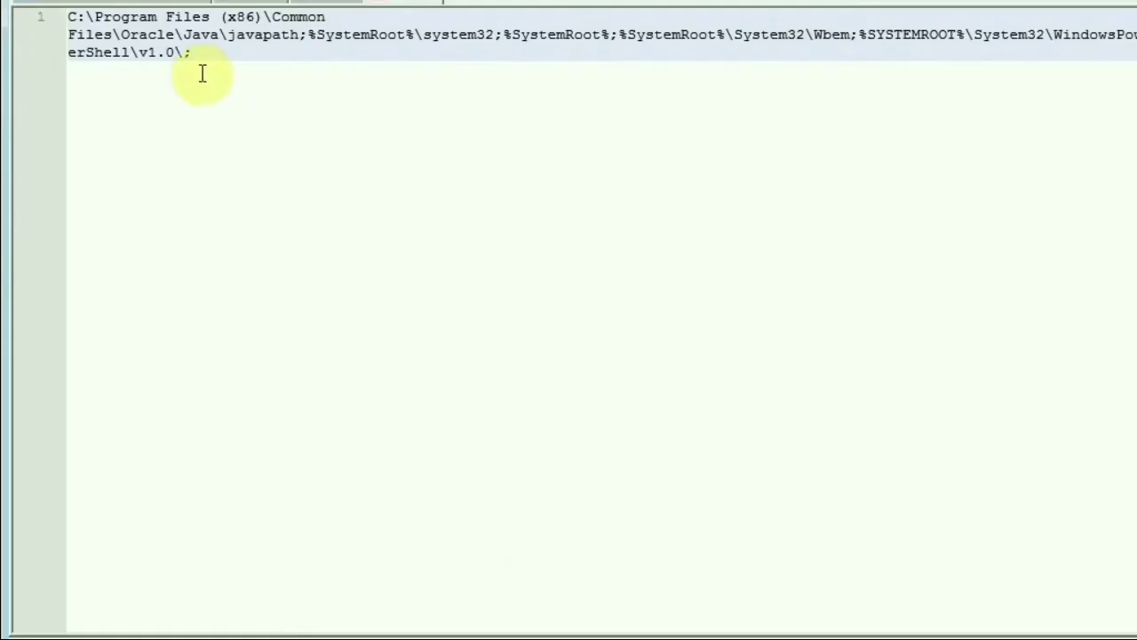
pyautogui.write('C:\\Program Files\\Java\\jdk1.8.0_251\\bin')
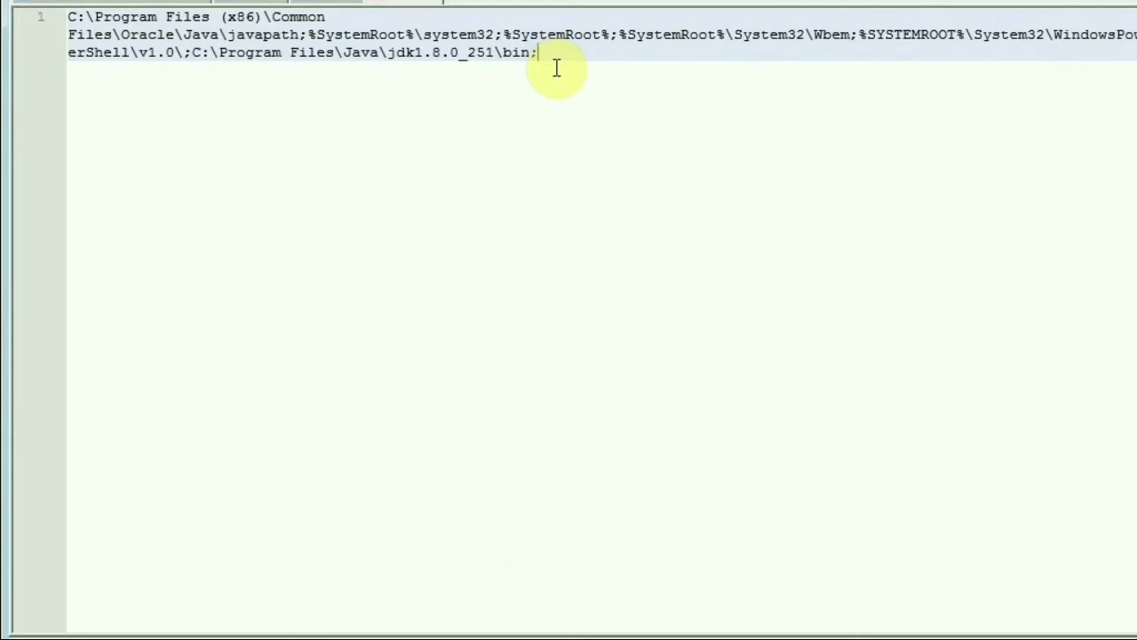
pyautogui.hotkey('ctrl', 'a')
pyautogui.hotkey('ctrl', 'c')
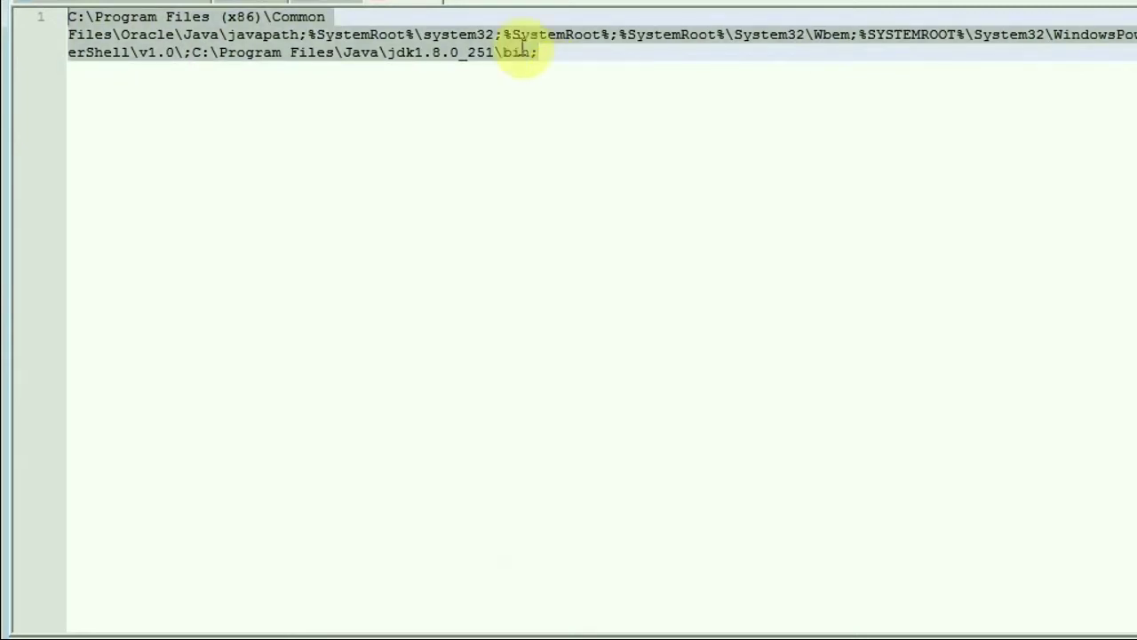
pyautogui.hotkey('alt', 'Tab')
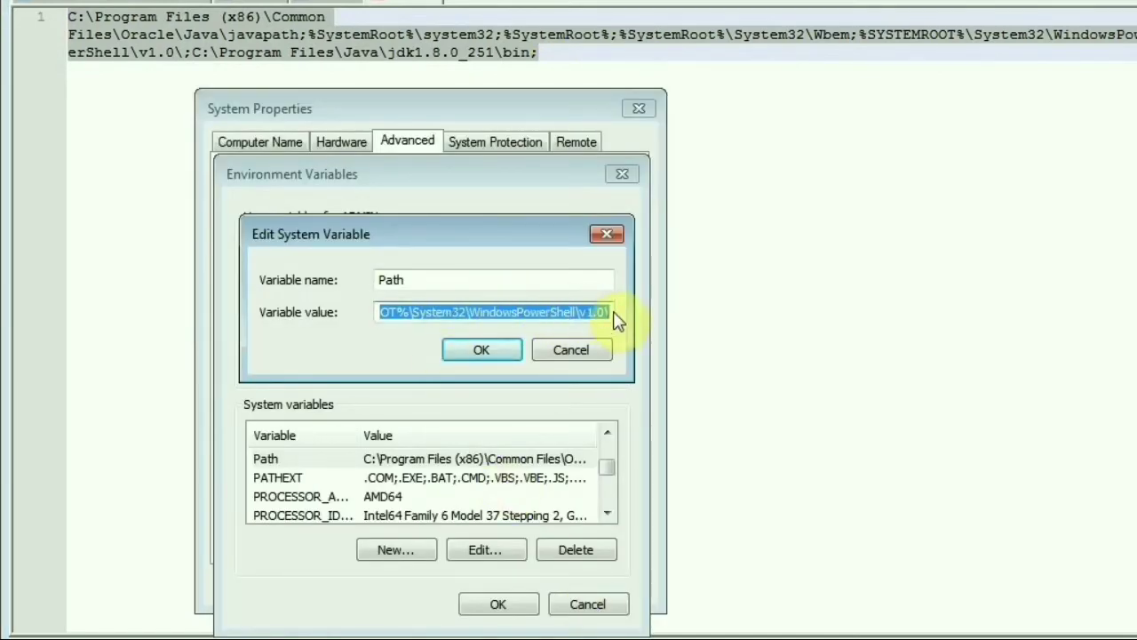
# Restore the Path value and append ';C:\Program Files\Java\jdk1.8.0_251\bin' to it
pyautogui.press('BackSpace')
pyautogui.hotkey('ctrl', 'v')
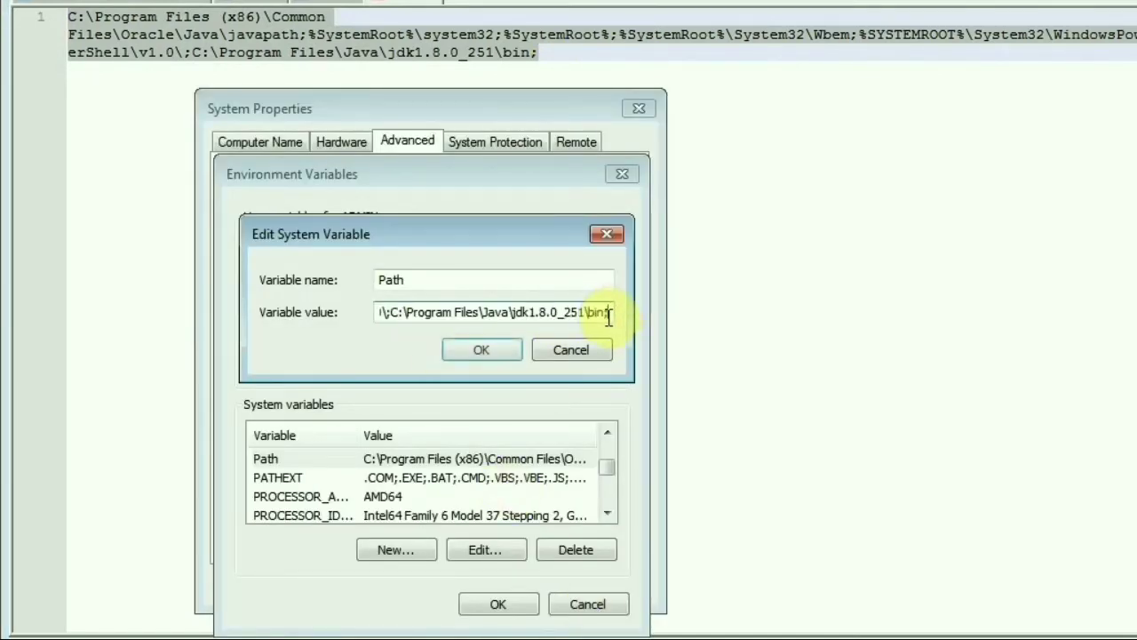
pyautogui.hotkey('ctrl', 'a')
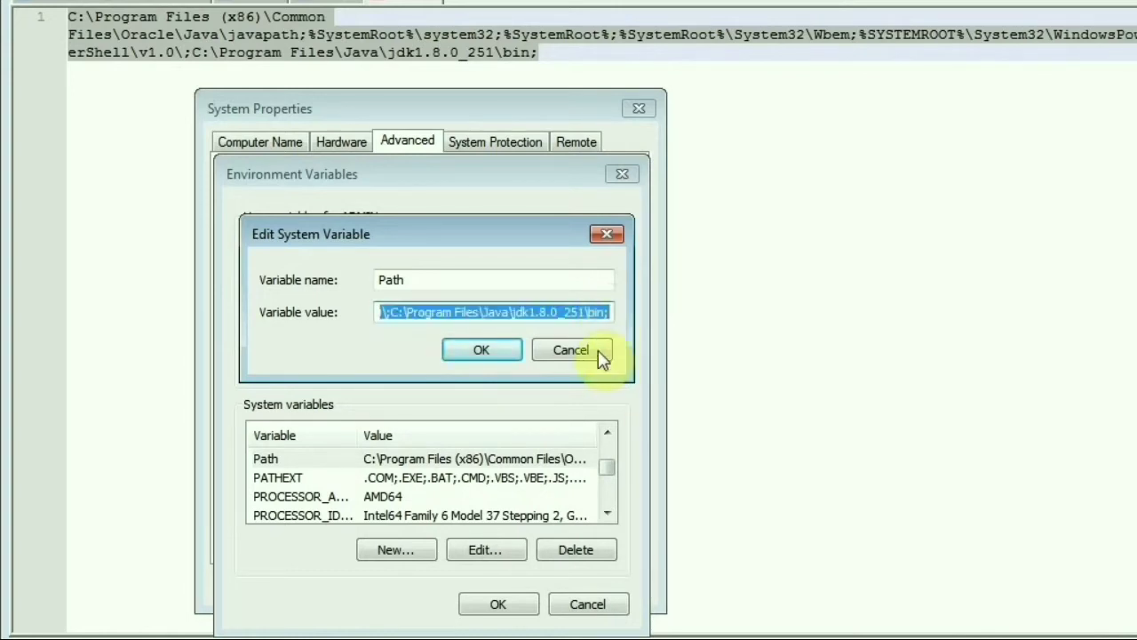
pyautogui.hotkey('shift', 'Left')
pyautogui.click(592, 315)
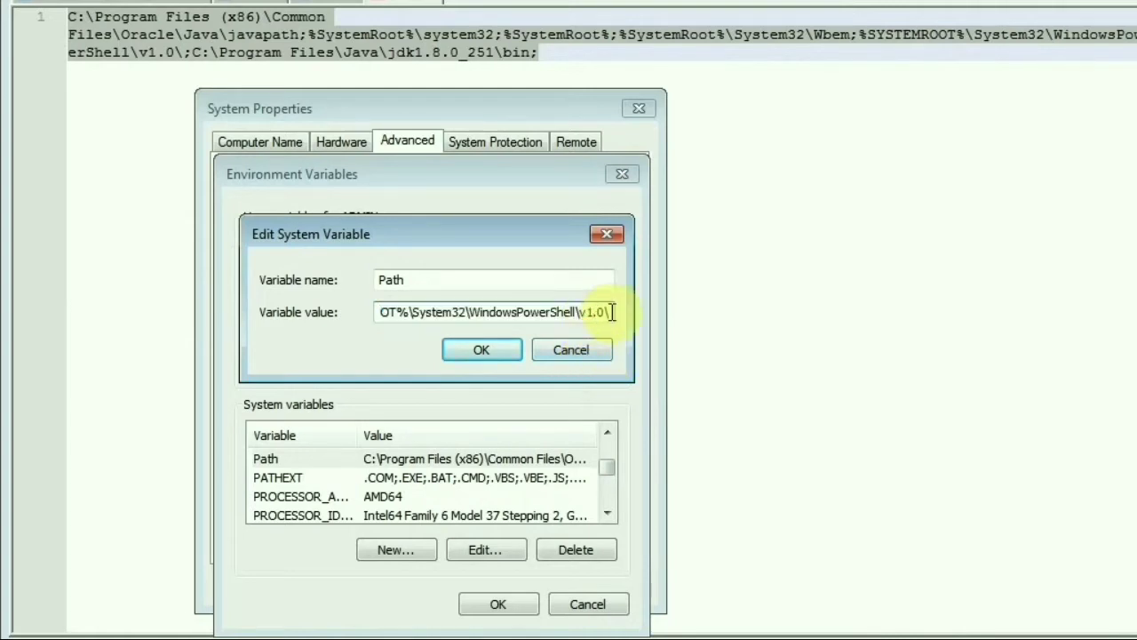
pyautogui.write(';')
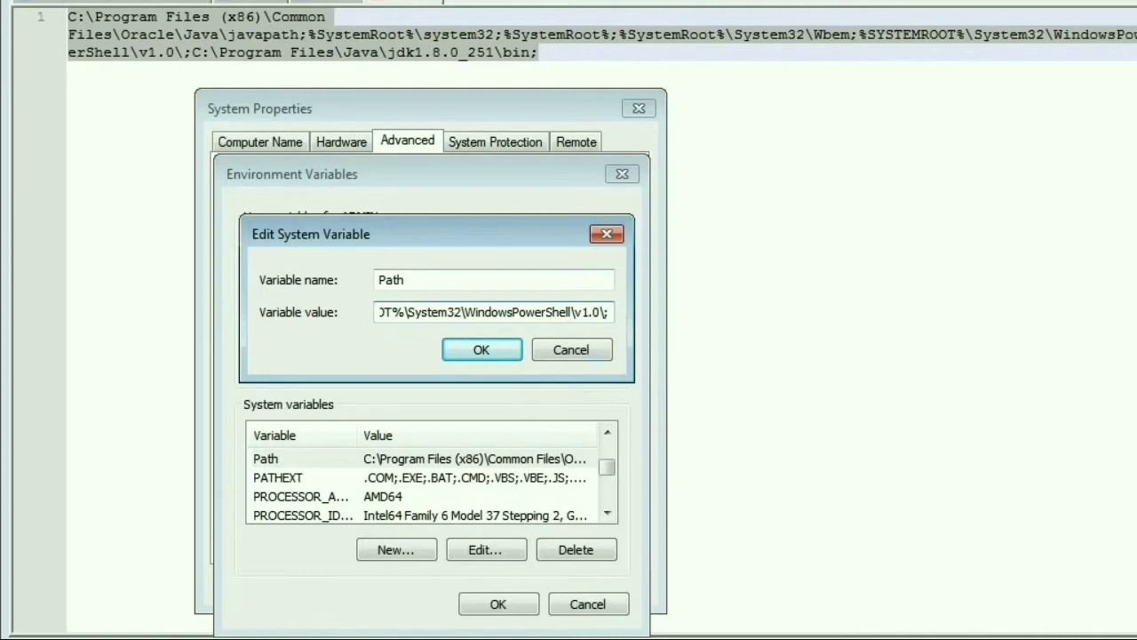
pyautogui.hotkey('alt', 'Tab')
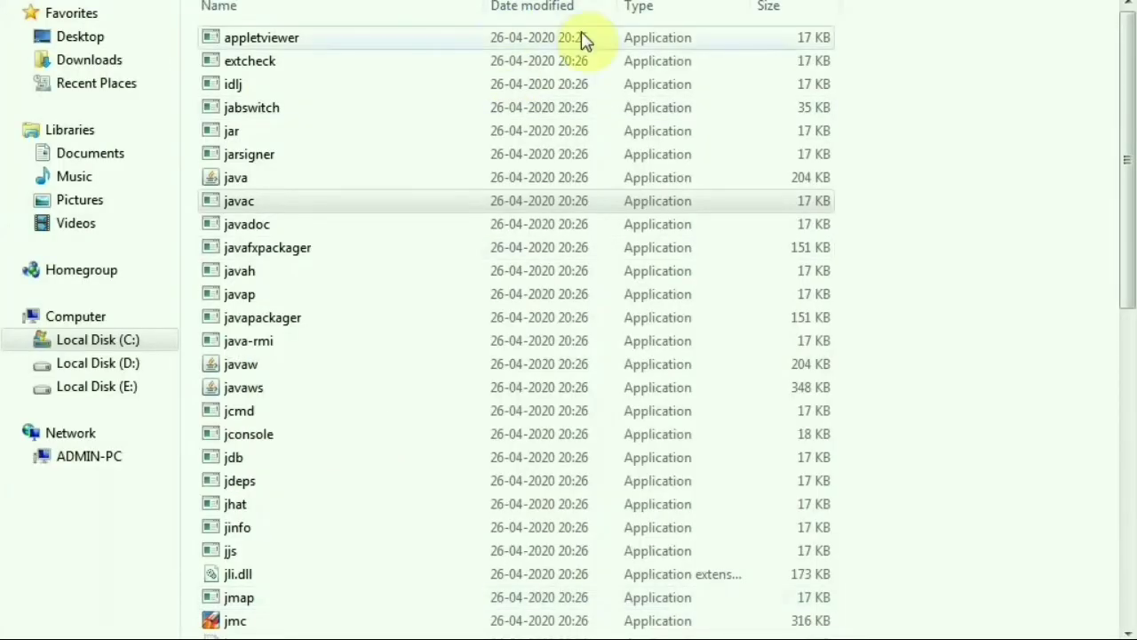
pyautogui.hotkey('alt', 'Tab')
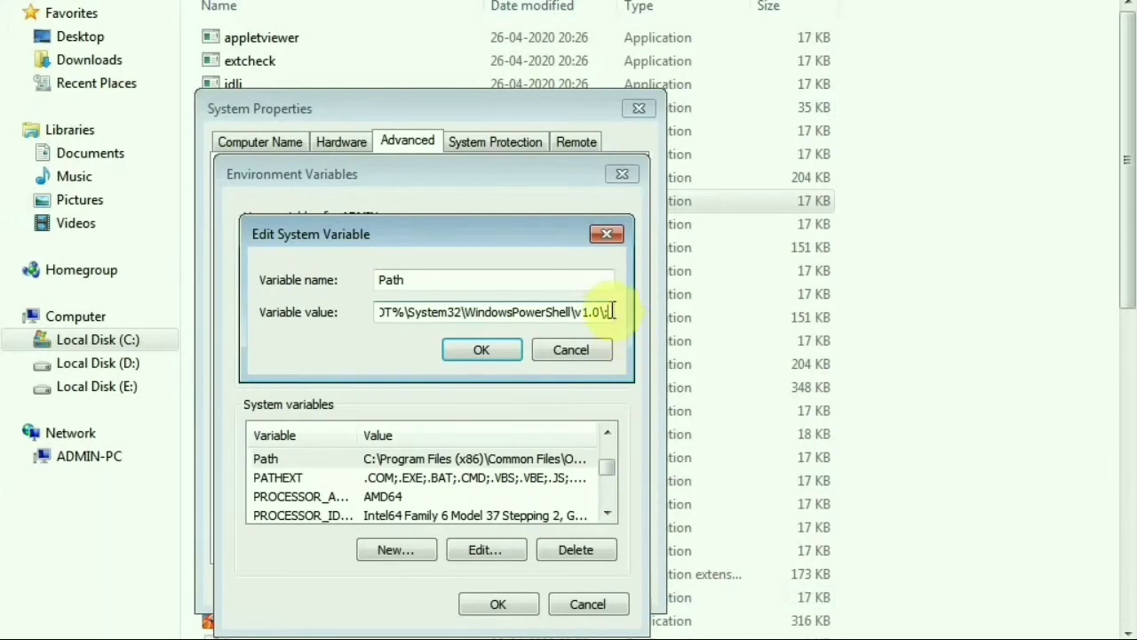
pyautogui.write('C:\\Program Files\\Java\\jdk1.8.0_251\\bin')
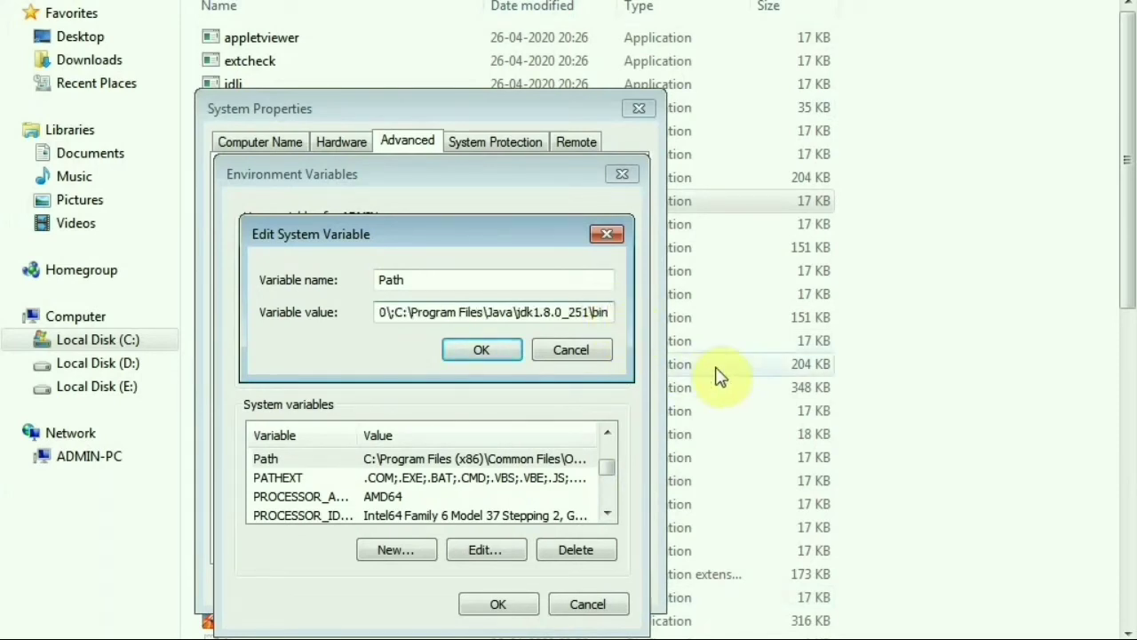
# Save the Path variable and close Environment Variables and System Properties, keeping the changes
pyautogui.click(480, 353)
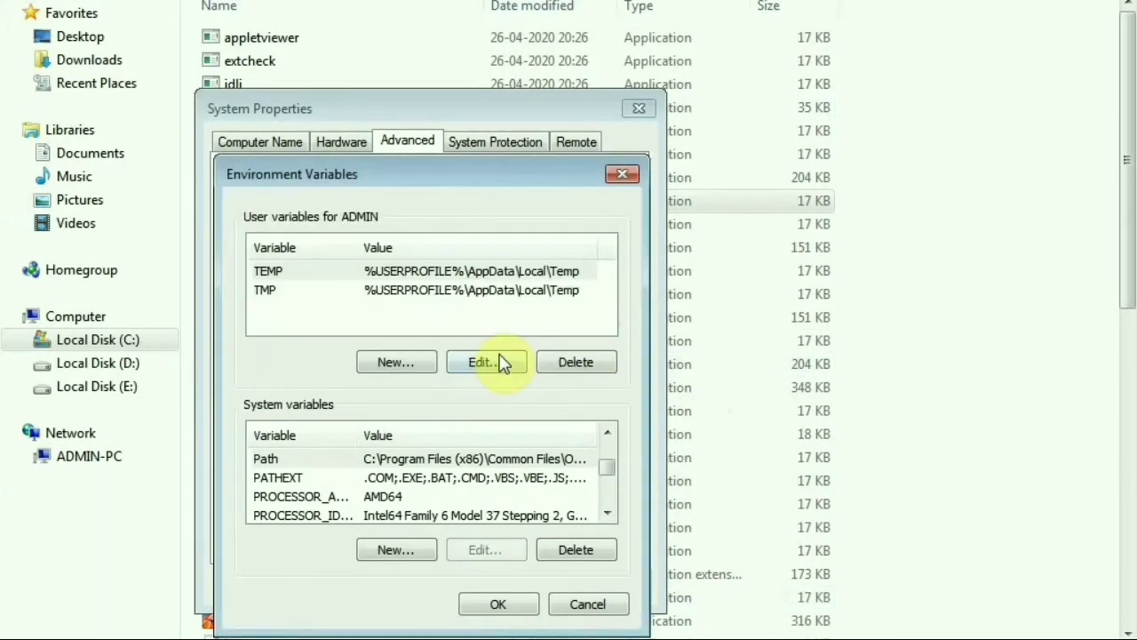
pyautogui.click(495, 608)
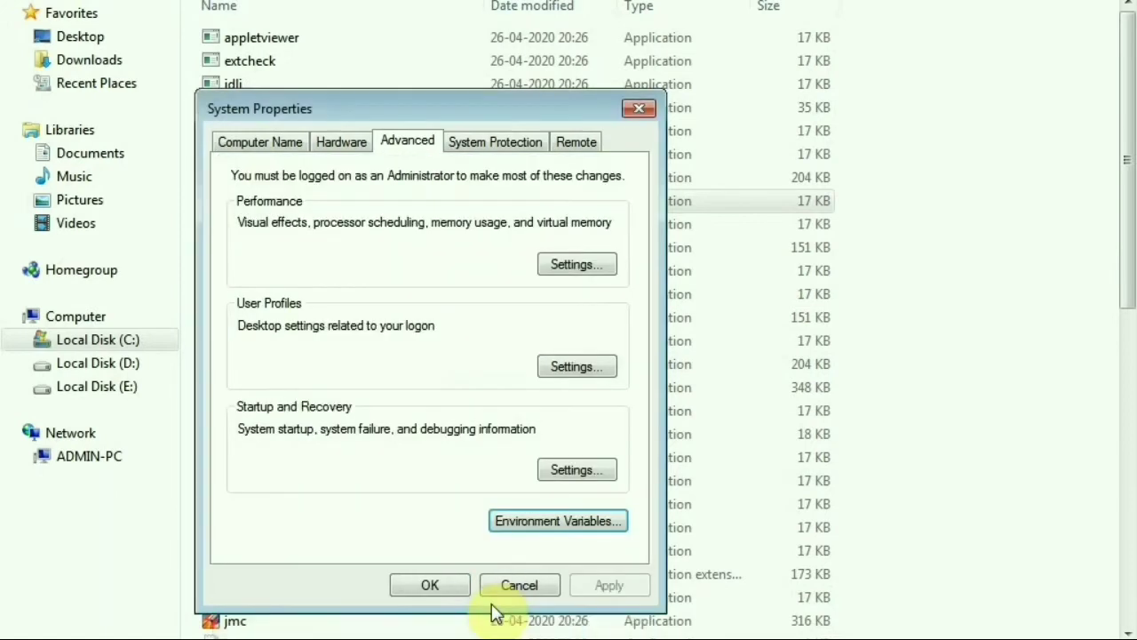
pyautogui.click(447, 591)
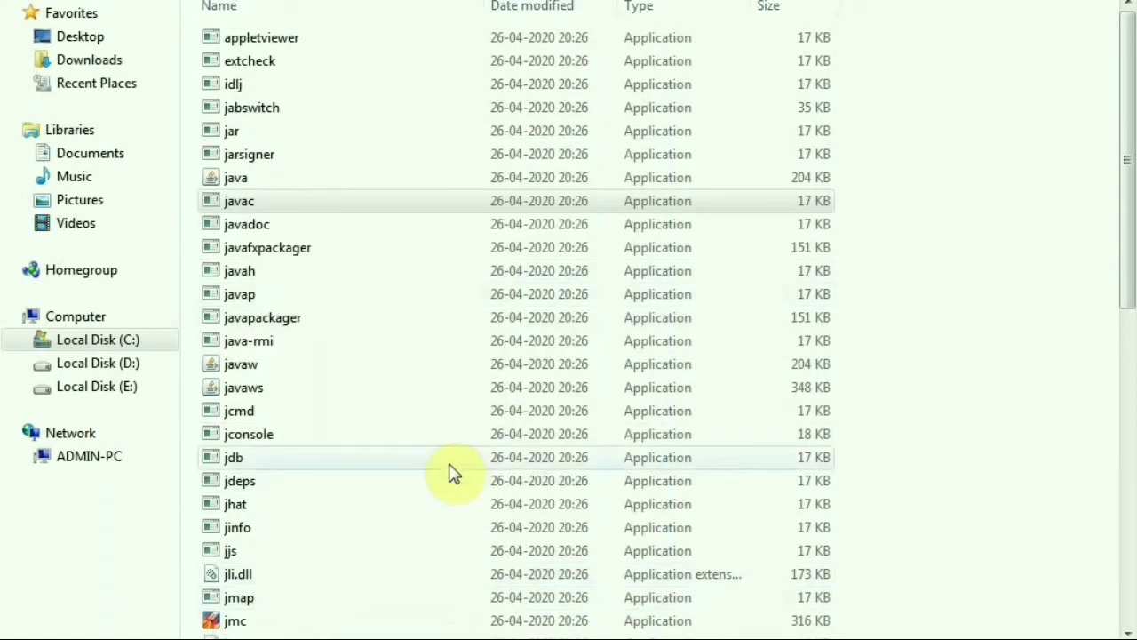
# Run java -version in a new Command Prompt to confirm Java 1.8.0_251
pyautogui.press('super+r')
pyautogui.write('cmd')
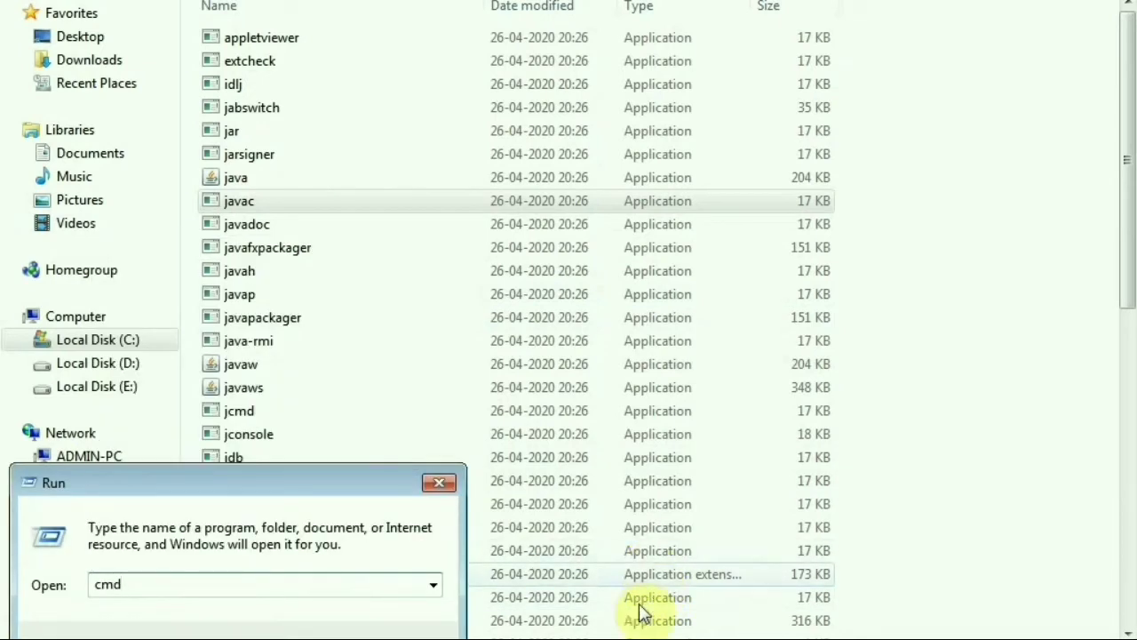
pyautogui.press('Return')
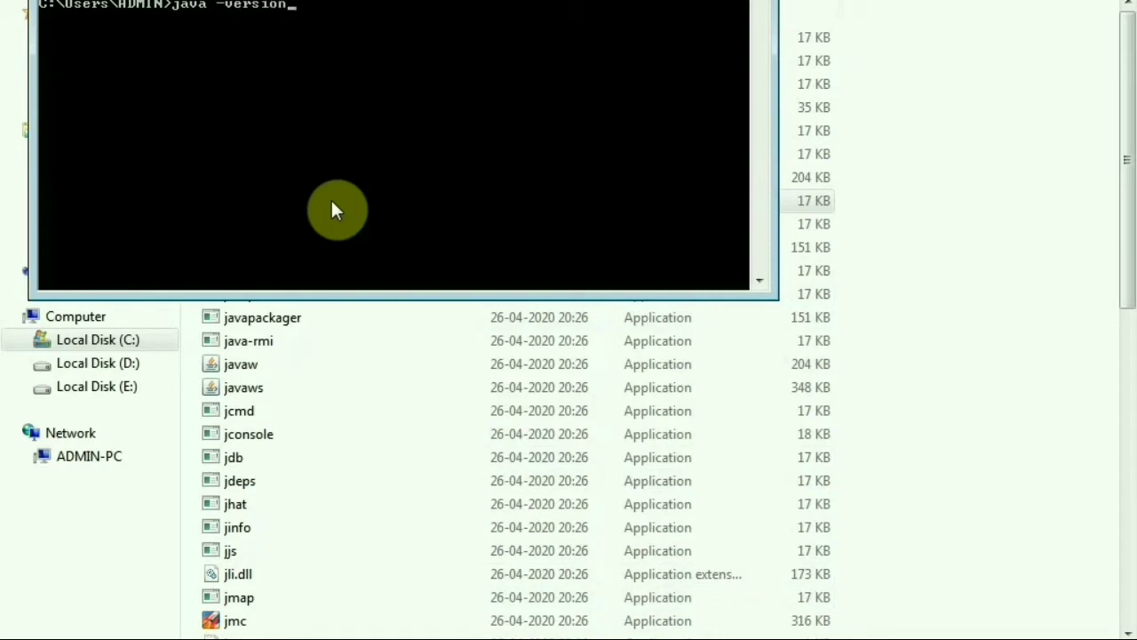
pyautogui.press('Return')
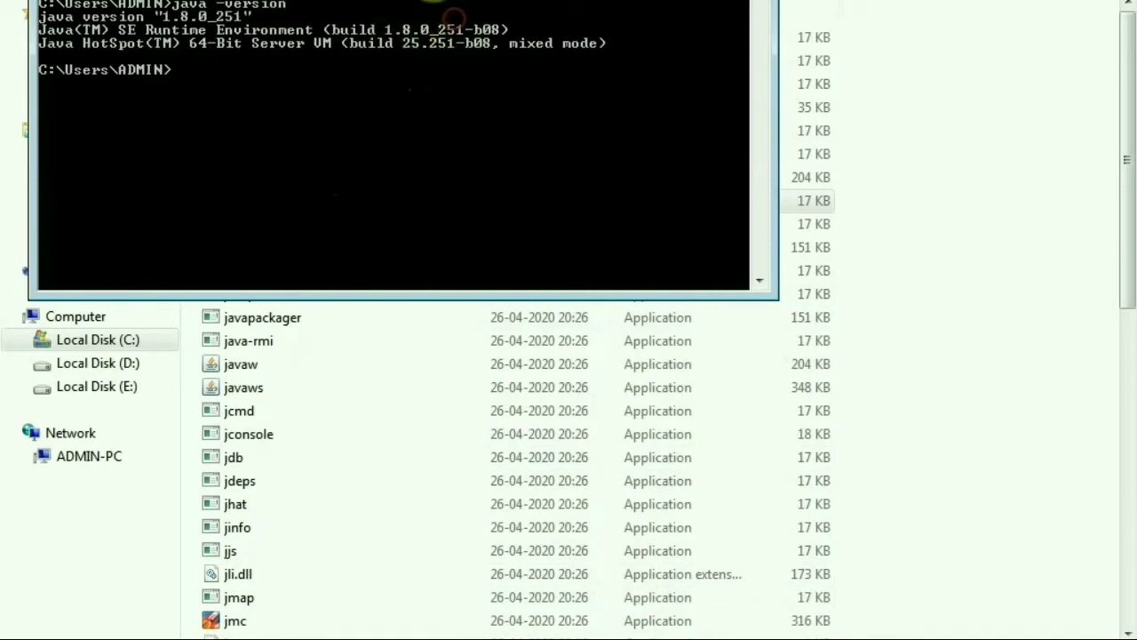
# Mark and select the java -version output in the console, then focus the Google search box
pyautogui.rightClick(427, 0)
pyautogui.moveTo(490, 111)
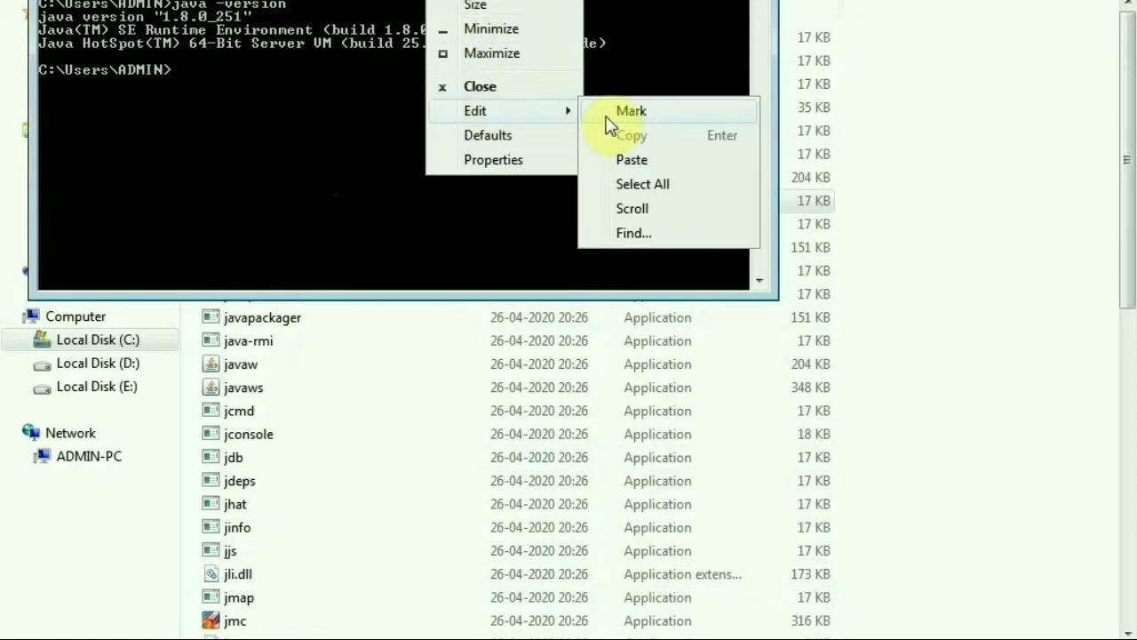
pyautogui.click(629, 111)
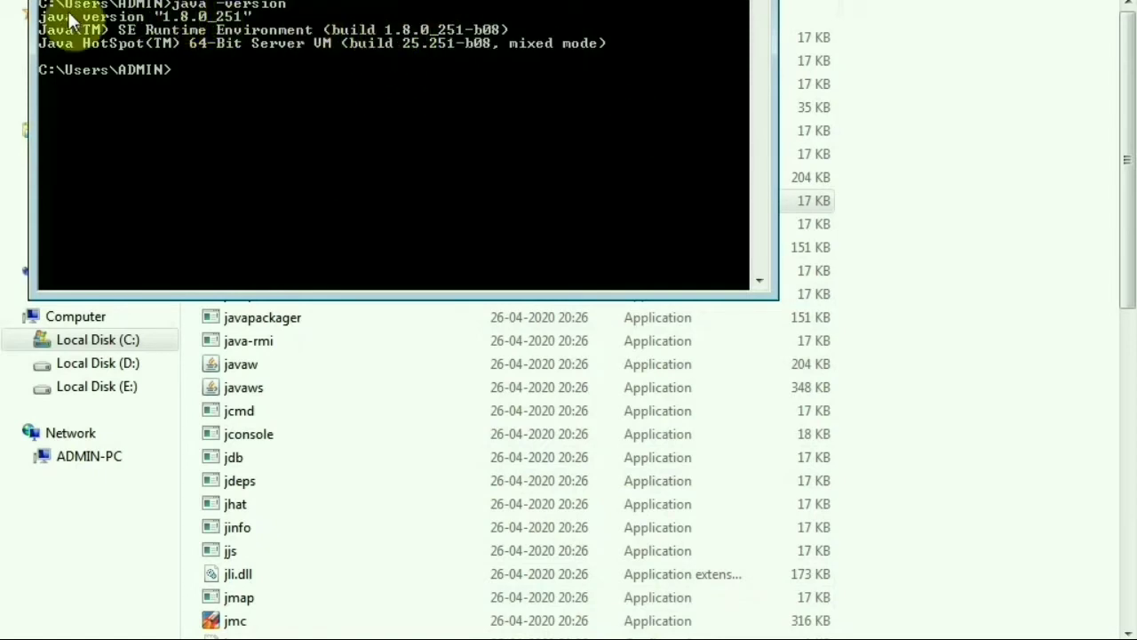
pyautogui.moveTo(44, 20); pyautogui.dragTo(76, 26)
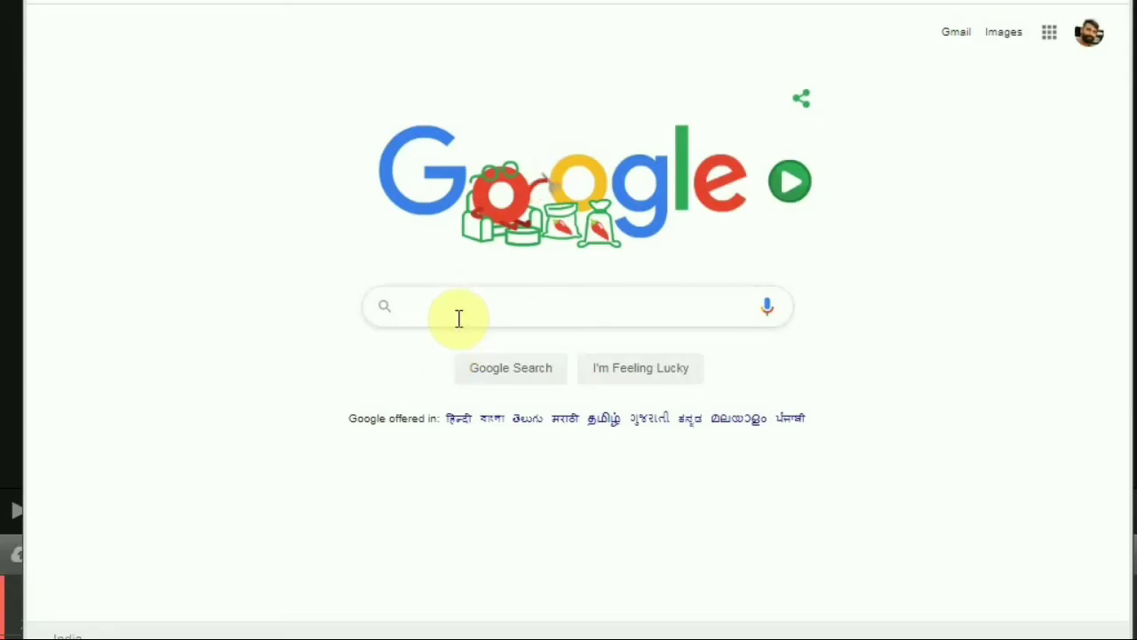
pyautogui.click(455, 307)
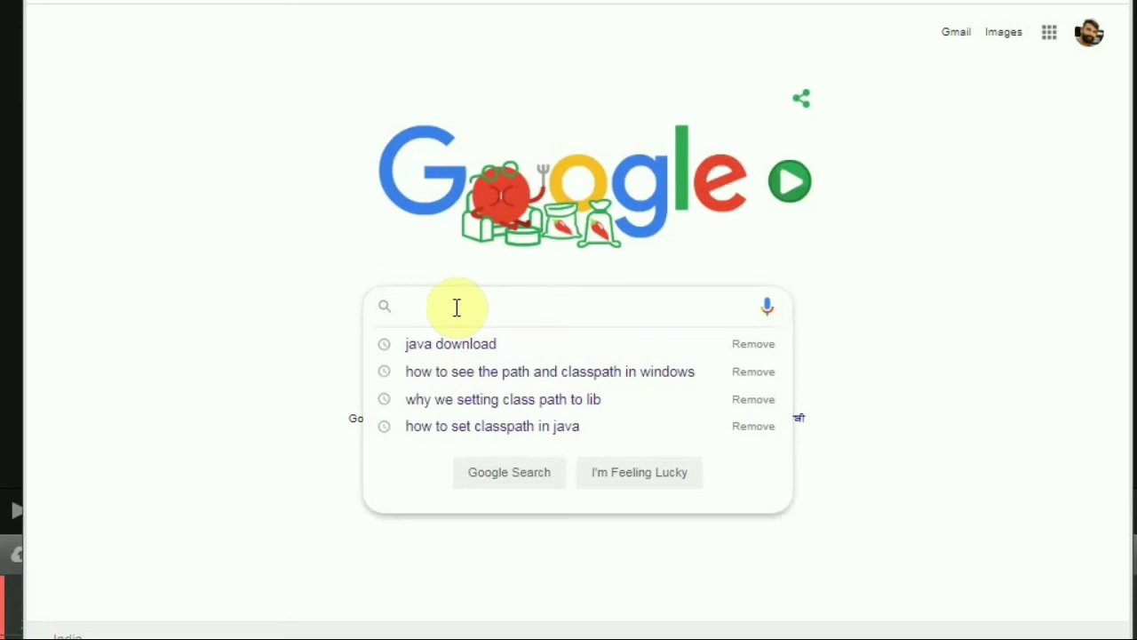
# Search Google for 'spring tool suite download' and maximize the browser window
pyautogui.write('spring ')
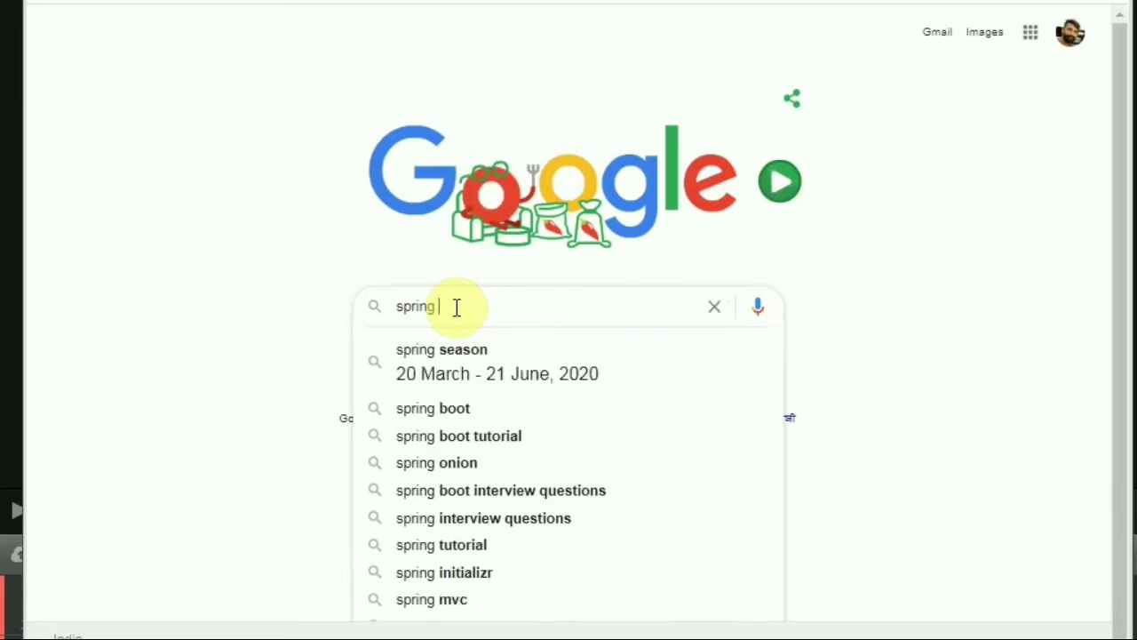
pyautogui.write('tool su')
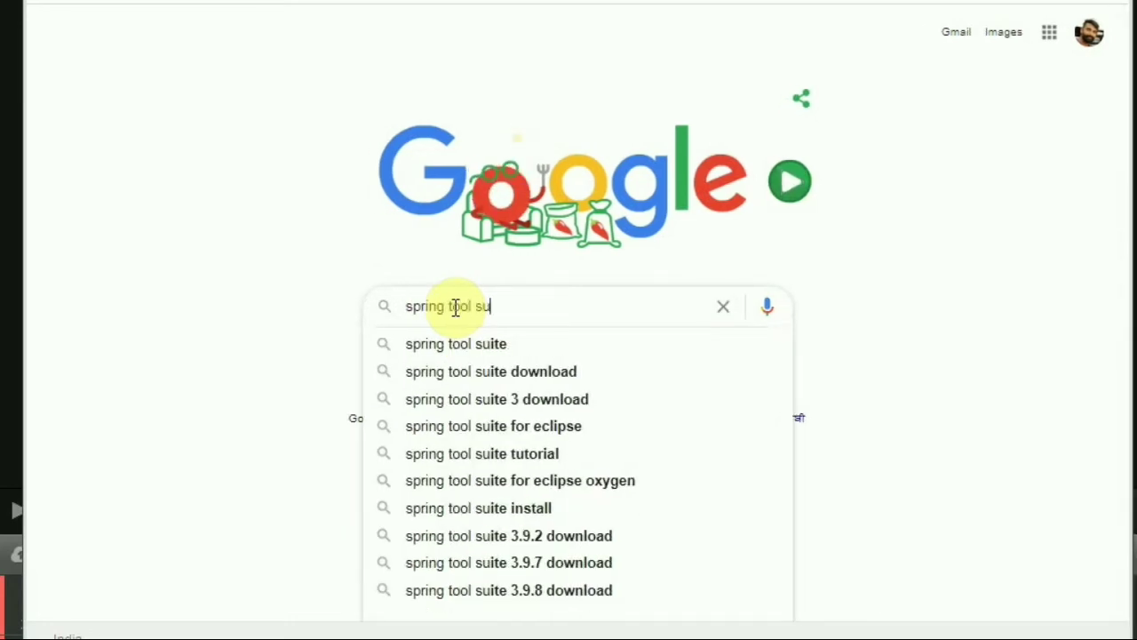
pyautogui.write('ite')
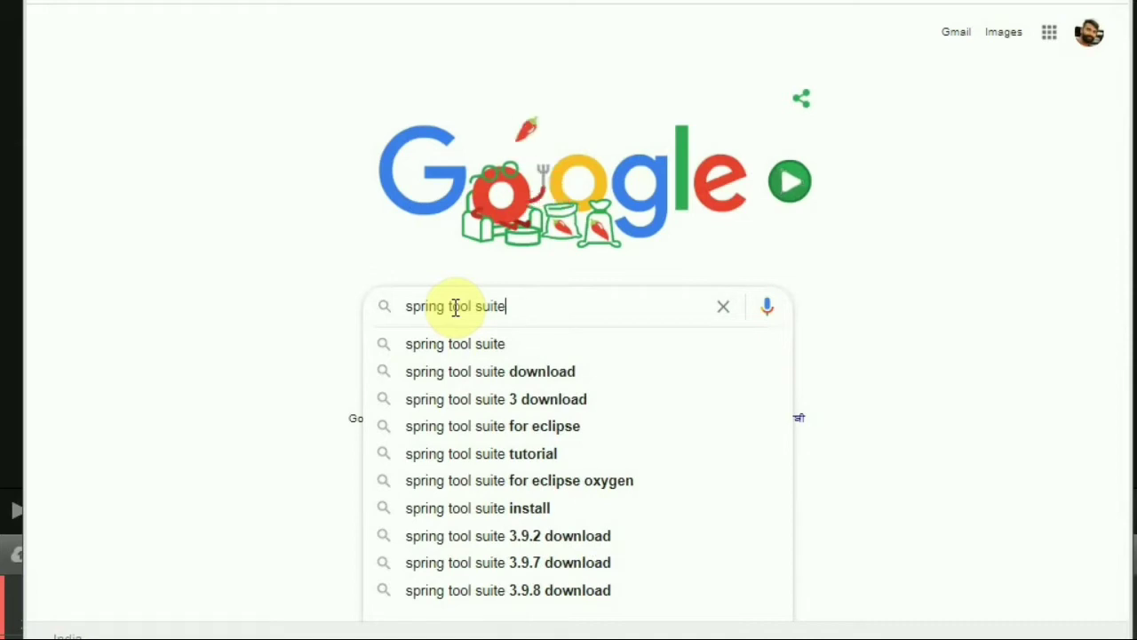
pyautogui.click(484, 372)
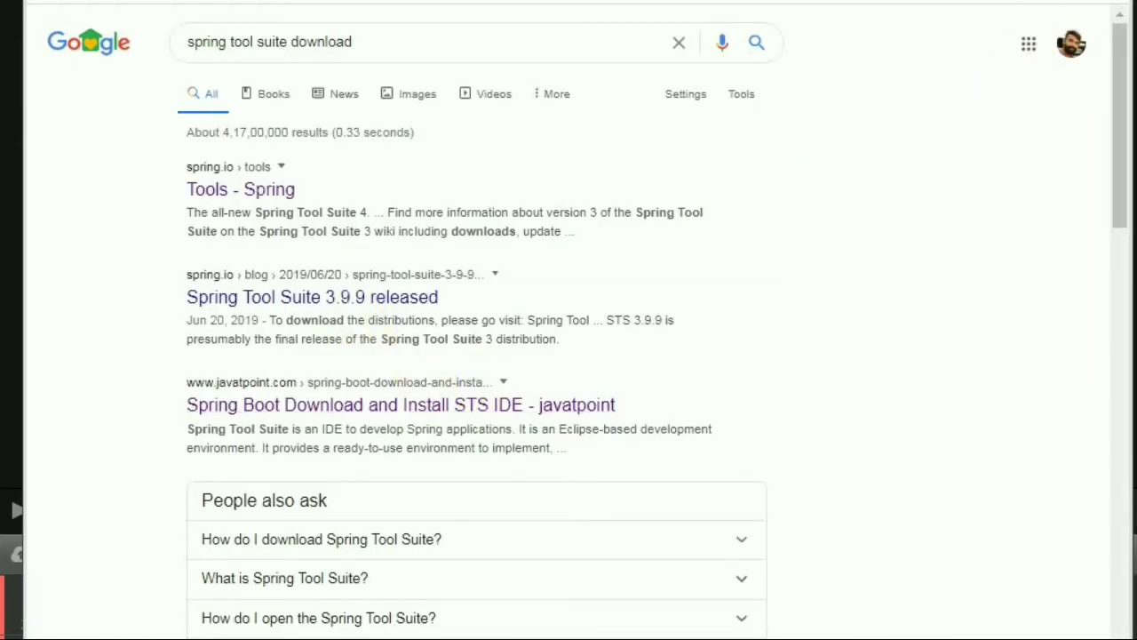
pyautogui.press('super+Up')
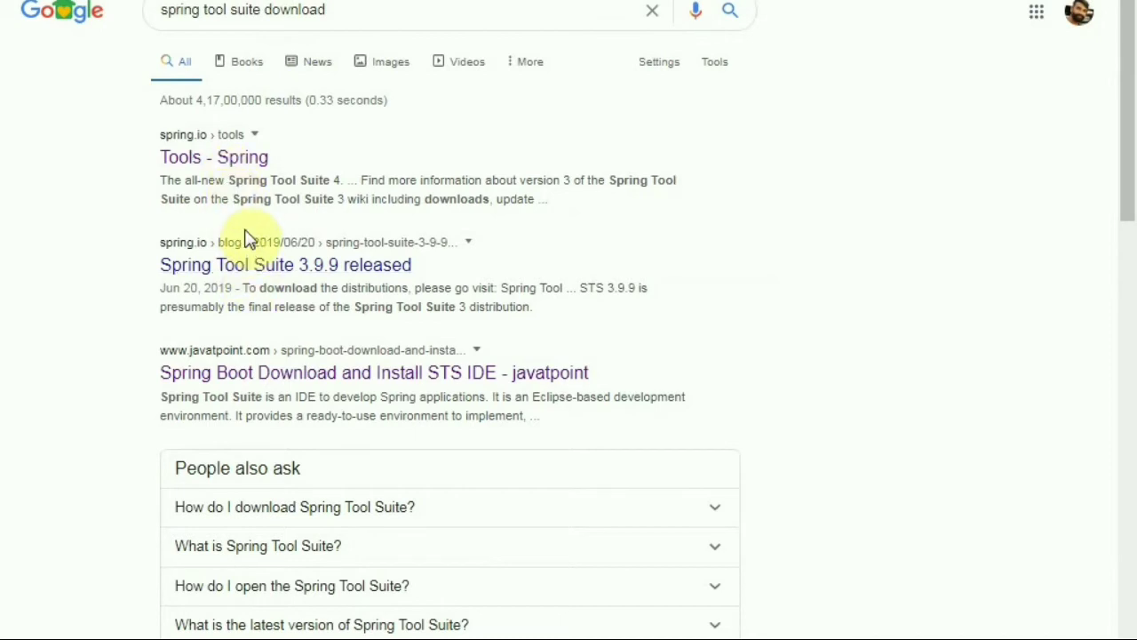
# Open the Tools - Spring result and scroll to the Spring Tools 4 for Eclipse downloads
pyautogui.click(253, 173)
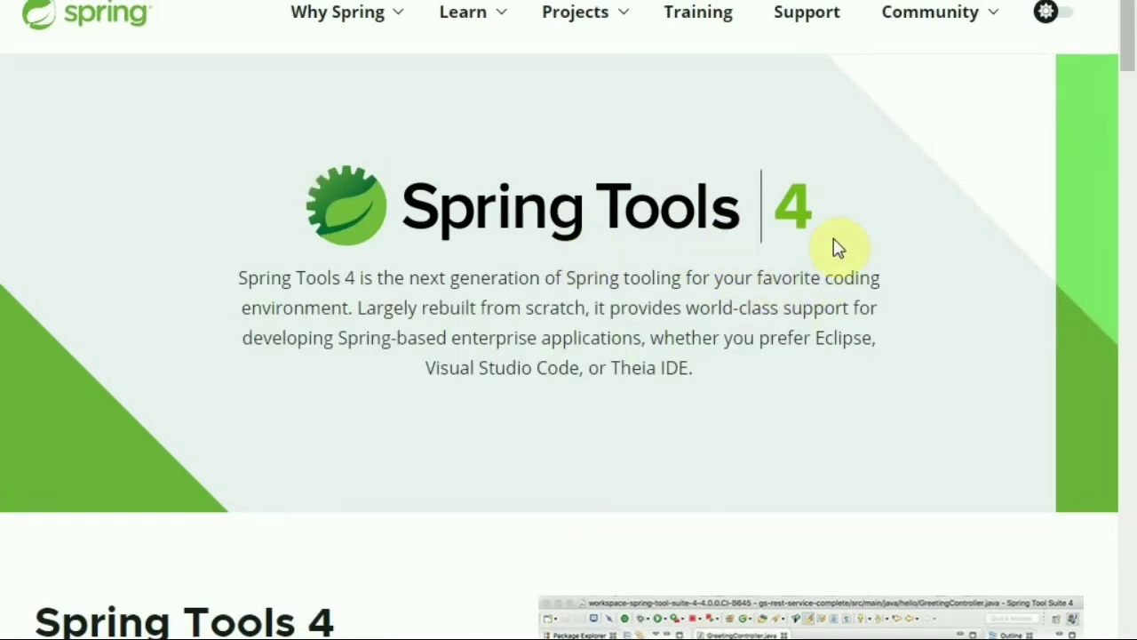
pyautogui.scroll(-5, 835, 247)
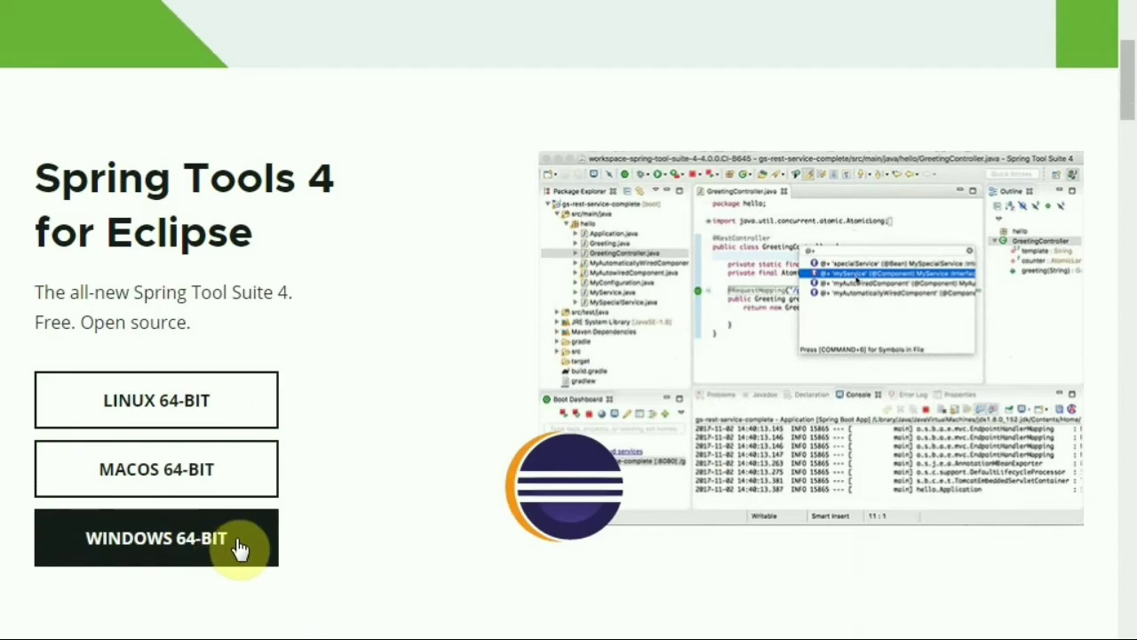
pyautogui.scroll(5, 471, 487)
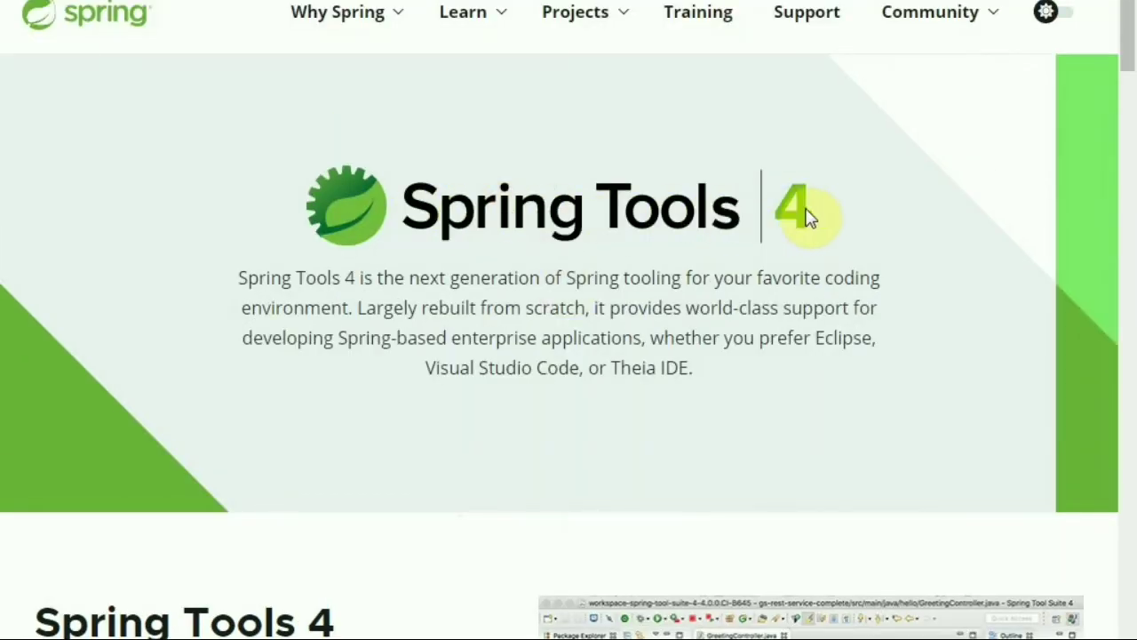
pyautogui.scroll(-6, 804, 222)
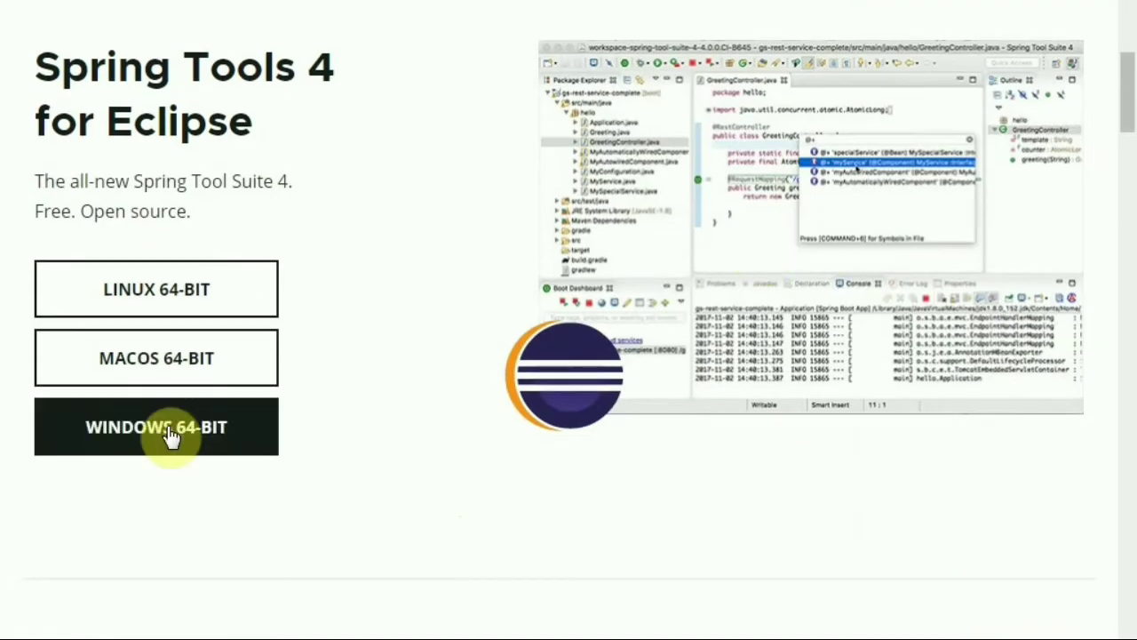
pyautogui.scroll(-6, 168, 436)
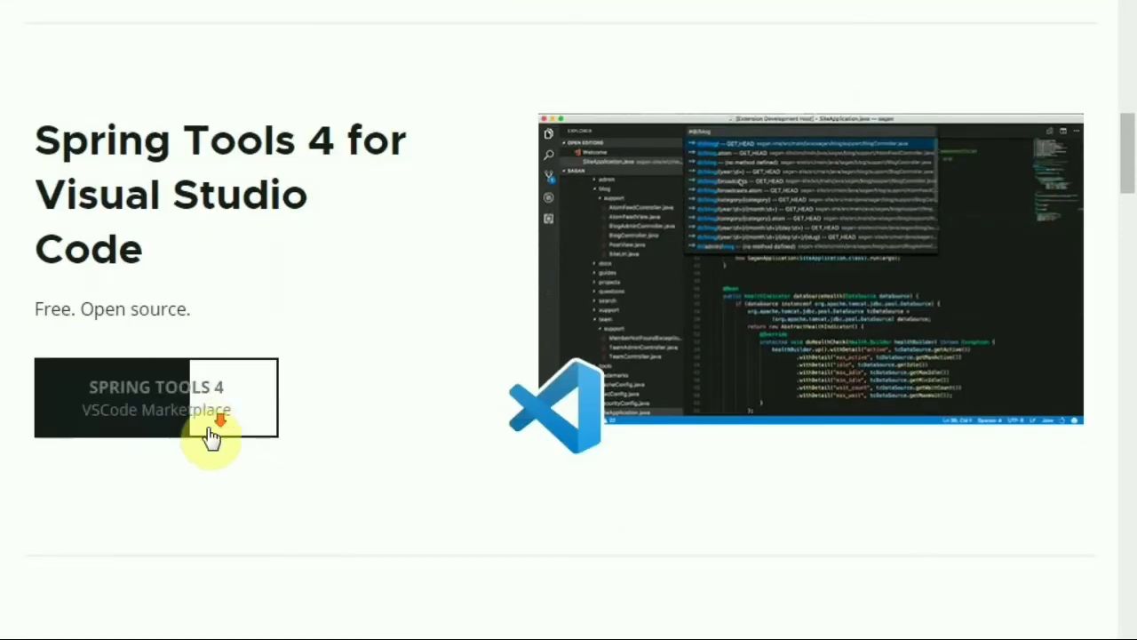
pyautogui.scroll(-7, 211, 435)
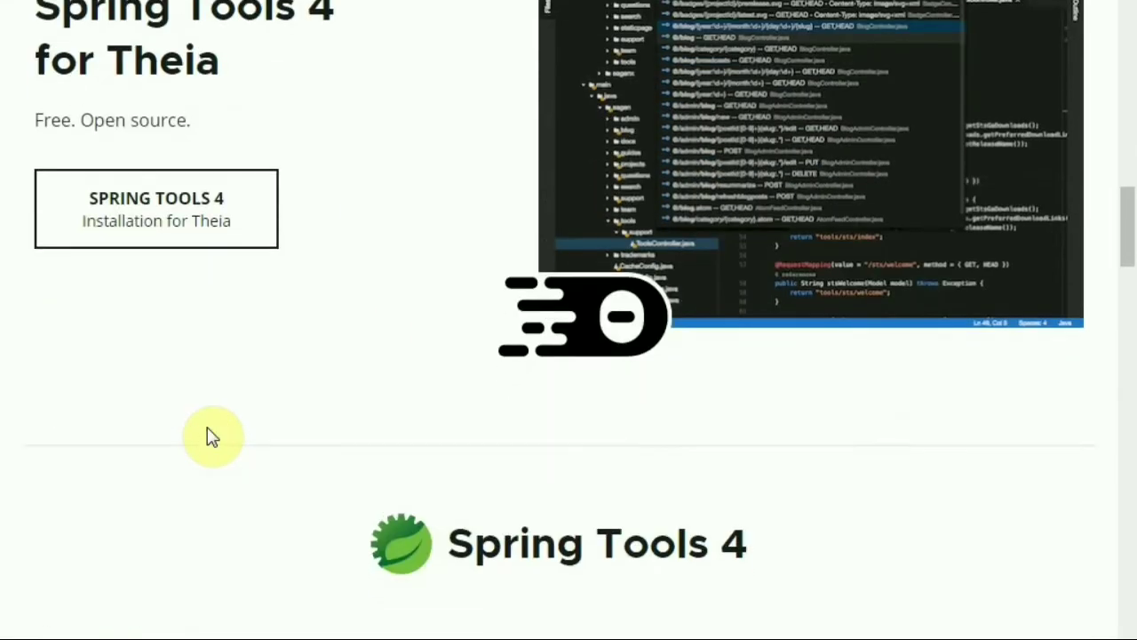
pyautogui.scroll(11, 212, 435)
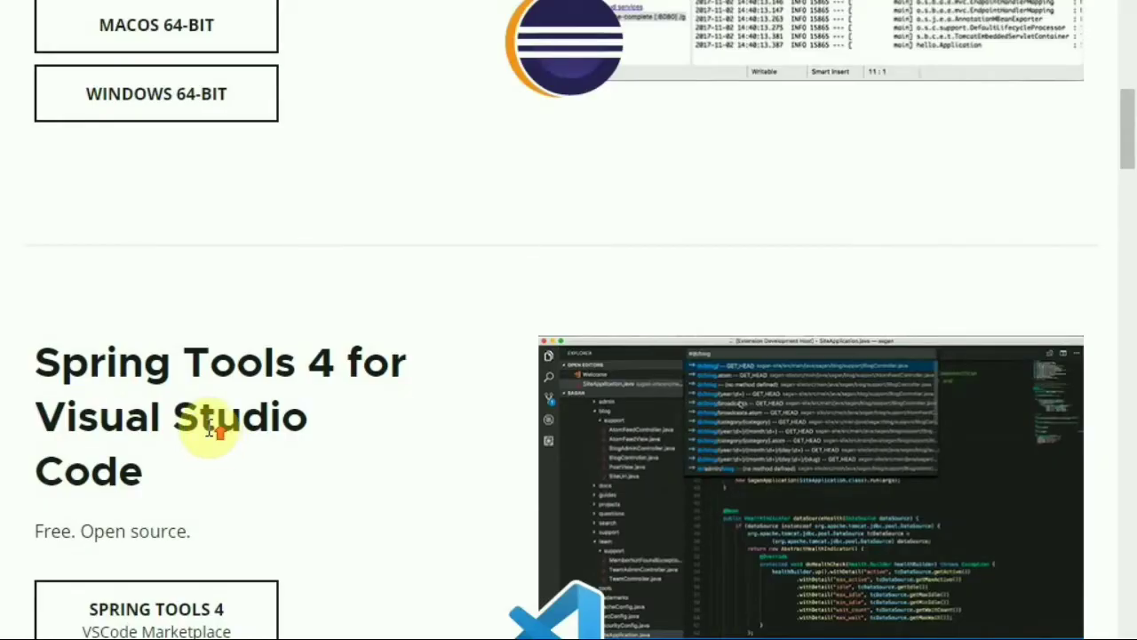
pyautogui.scroll(8, 209, 430)
pyautogui.scroll(-2, 262, 560)
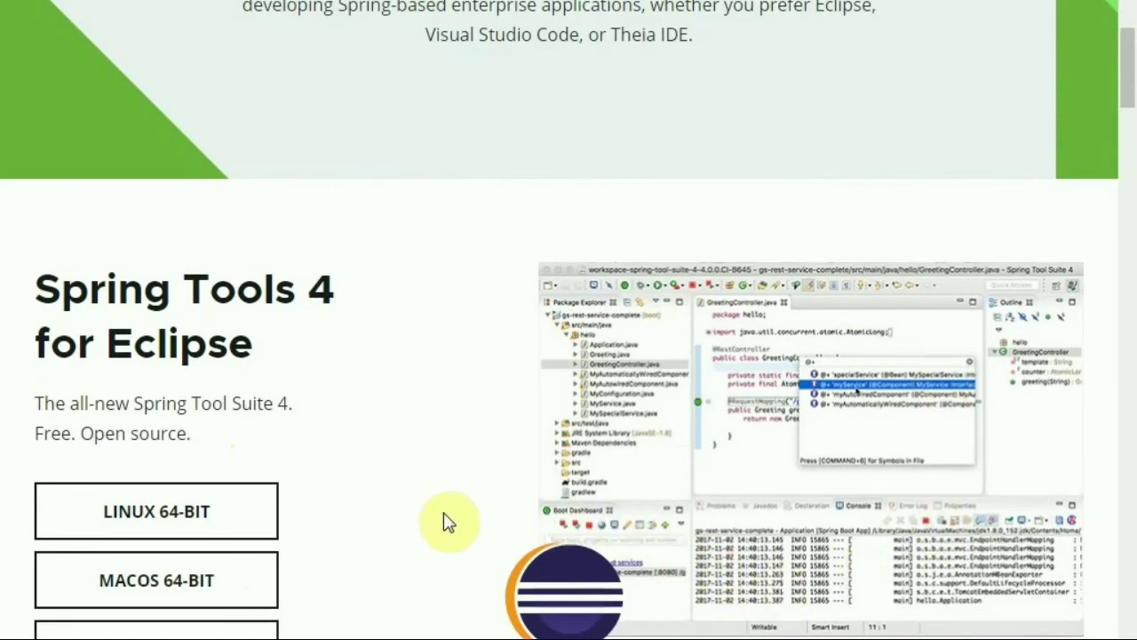
pyautogui.scroll(-1, 389, 525)
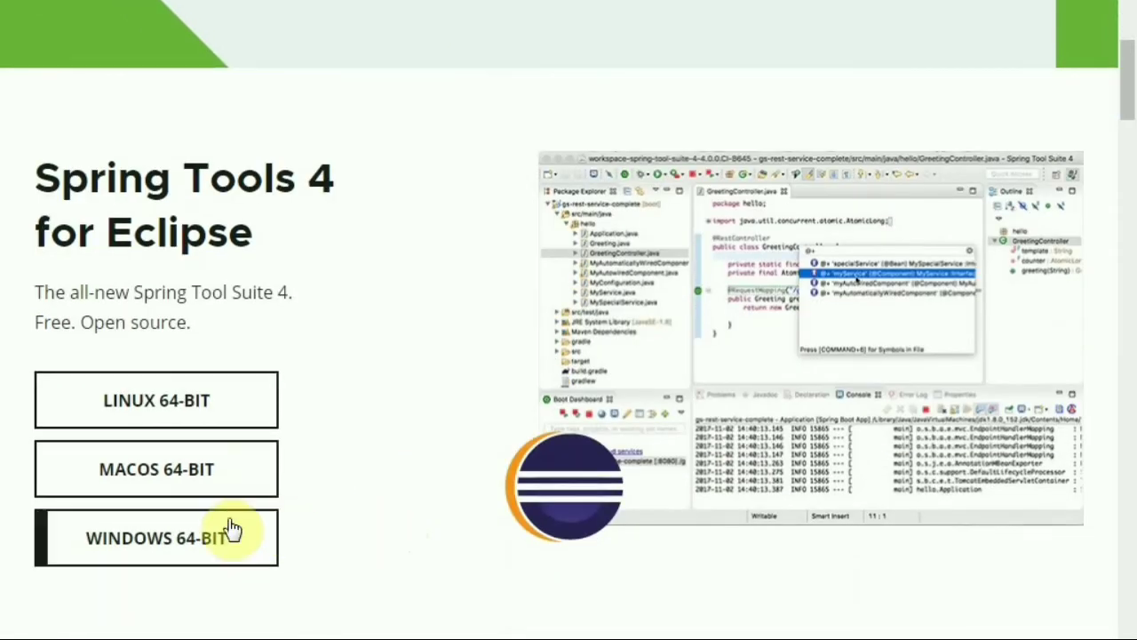
# Download the Windows 64-bit Spring Tools 4 package and show it in its folder
pyautogui.click(171, 545)
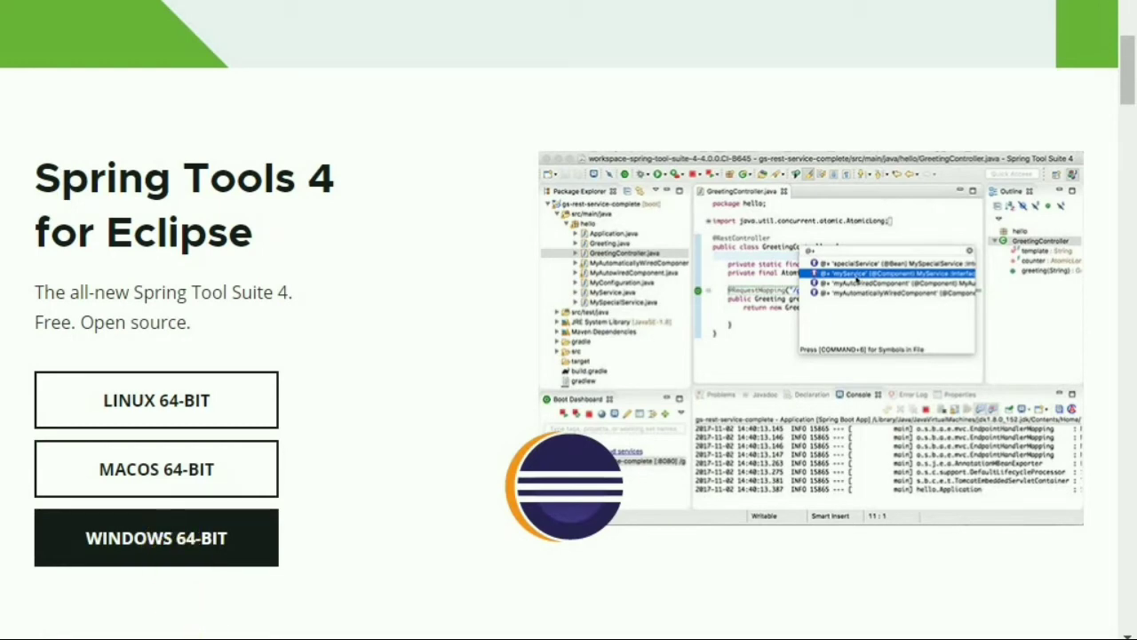
pyautogui.rightClick(177, 636)
pyautogui.click(196, 622)
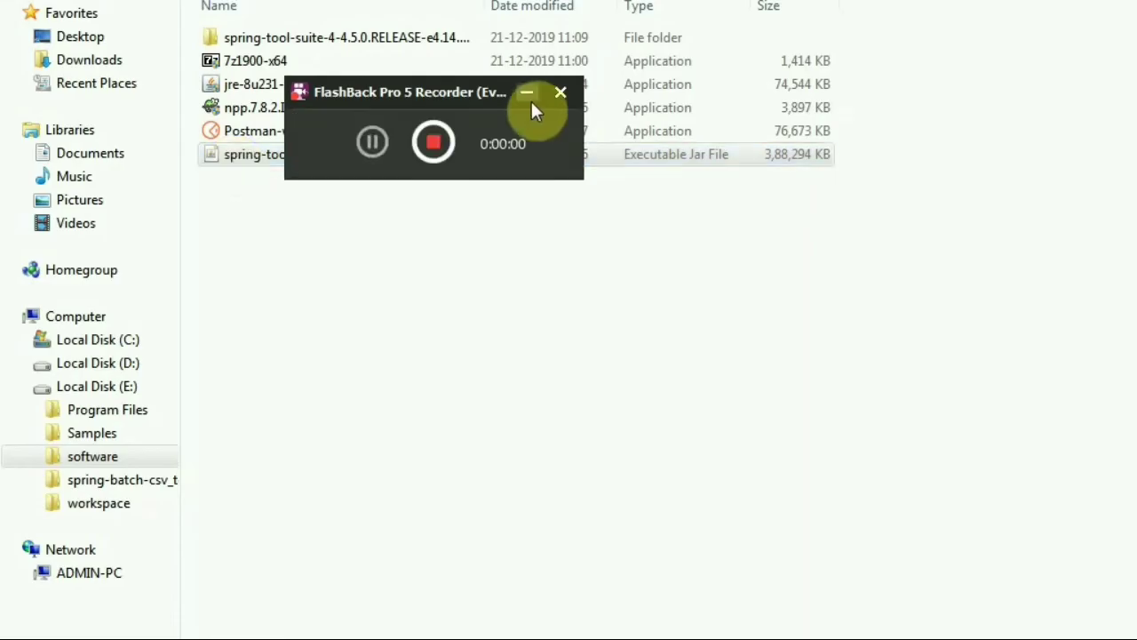
# Unpack the spring-tool-suite-4-4.5.0 jar in E:\software into an sts-4.5.0.RELEASE folder
pyautogui.click(527, 92)
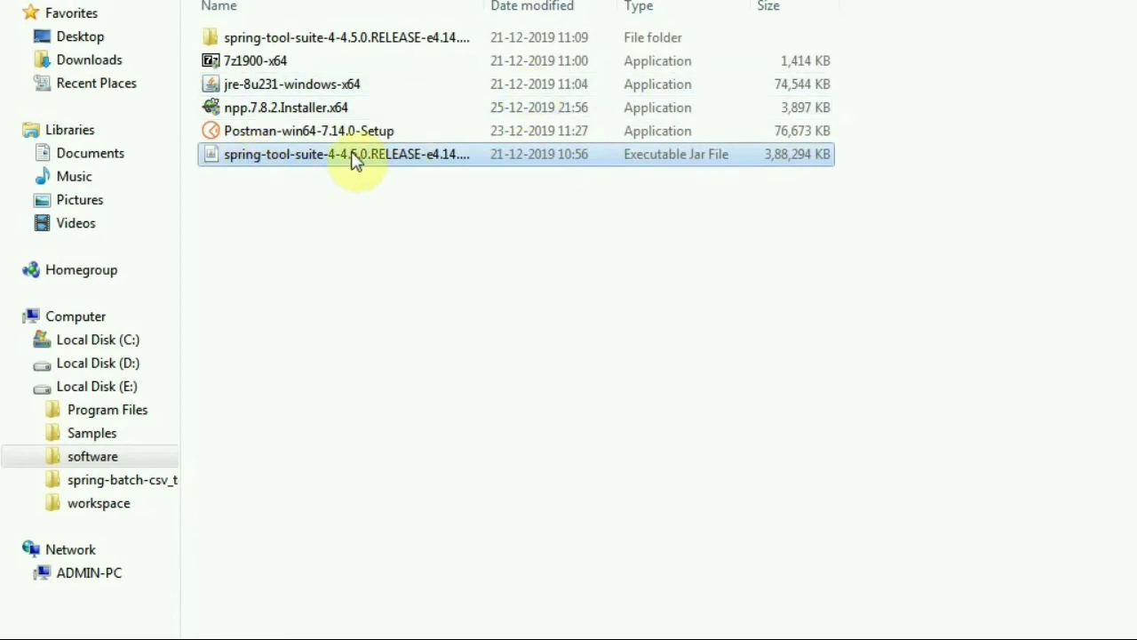
pyautogui.doubleClick(436, 168)
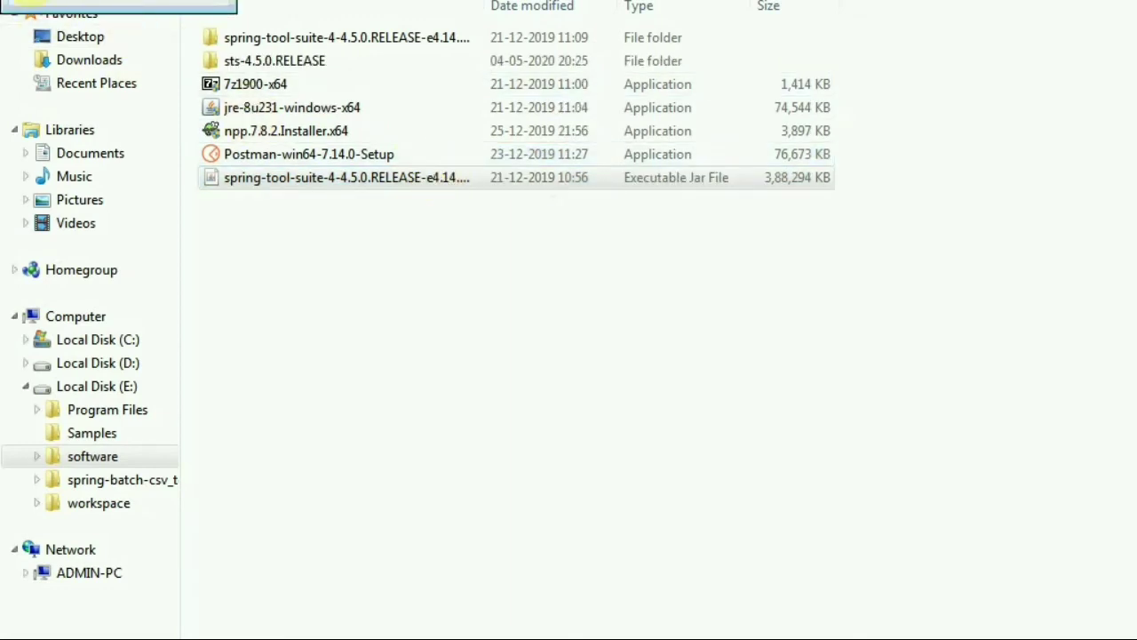
pyautogui.moveTo(65, 5); pyautogui.dragTo(418, 244)
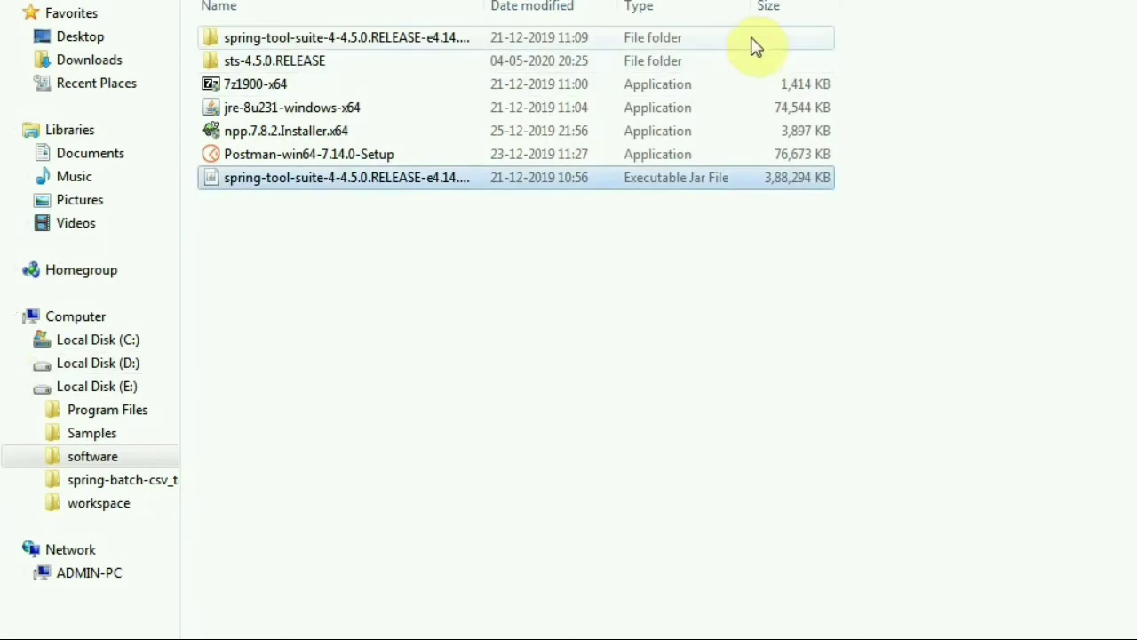
# Launch SpringToolSuite4.exe from the extracted sts-4.5.0.RELEASE folder
pyautogui.click(588, 62)
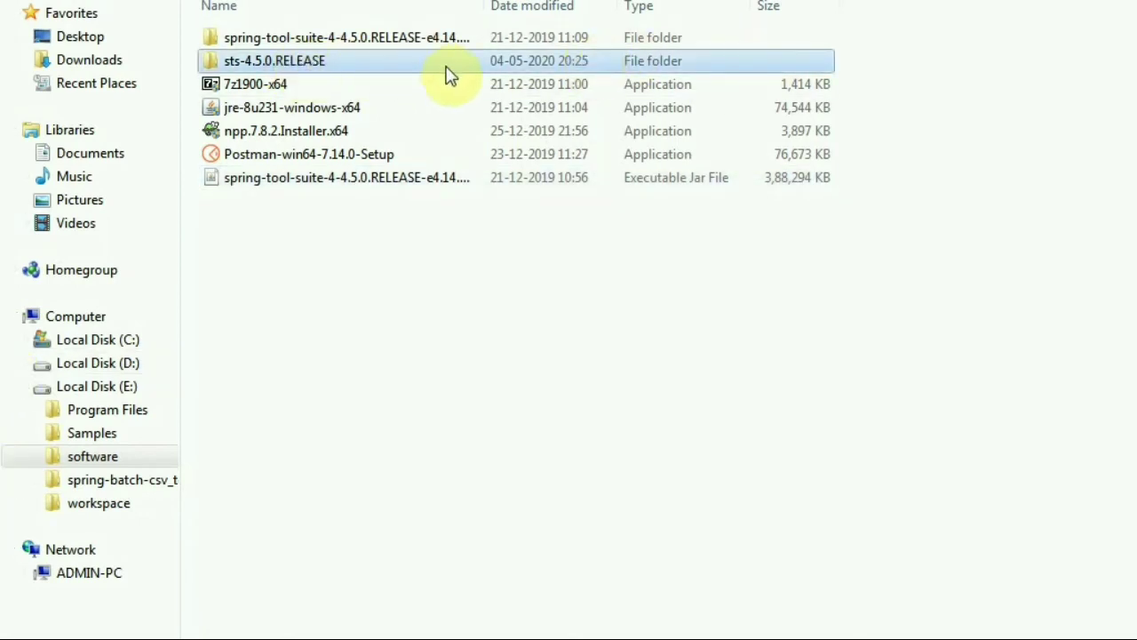
pyautogui.doubleClick(336, 65)
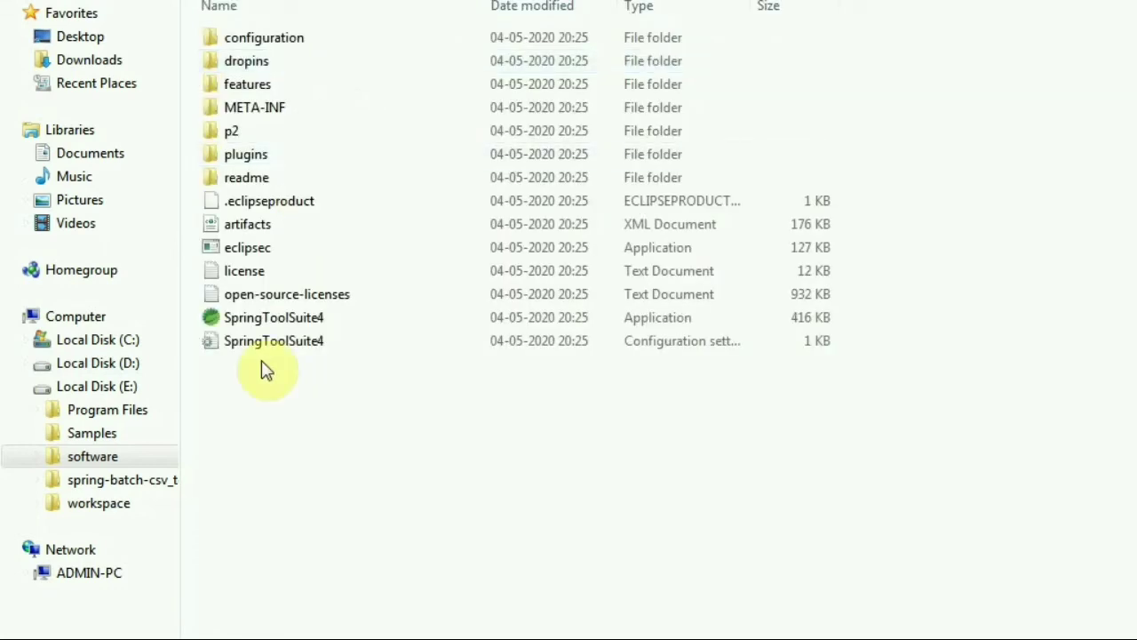
pyautogui.click(462, 321)
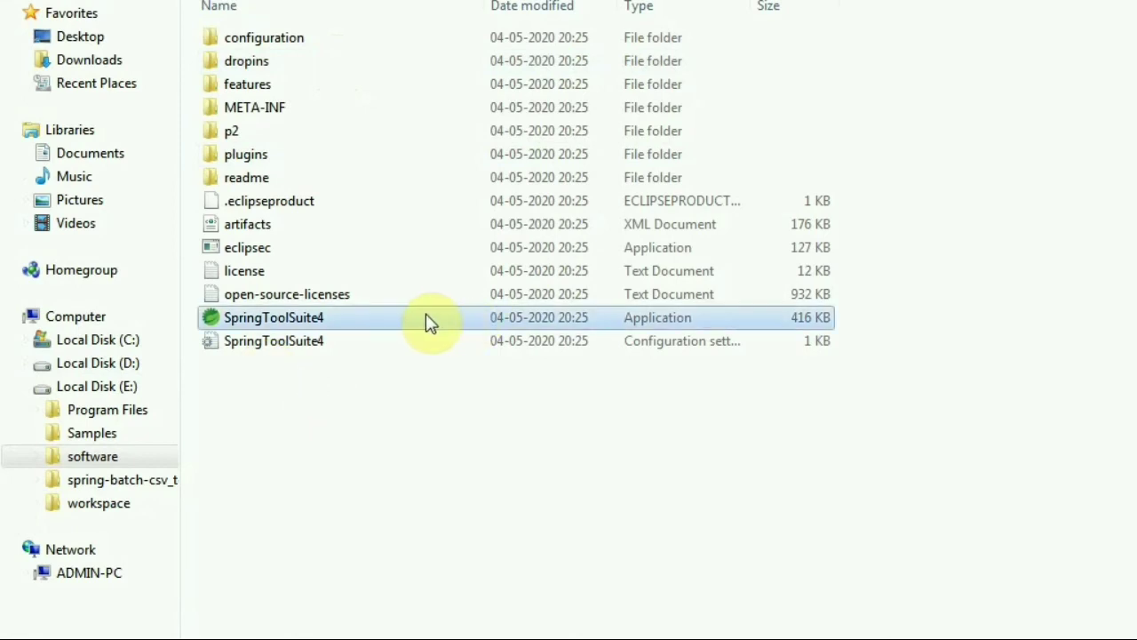
pyautogui.rightClick(427, 322)
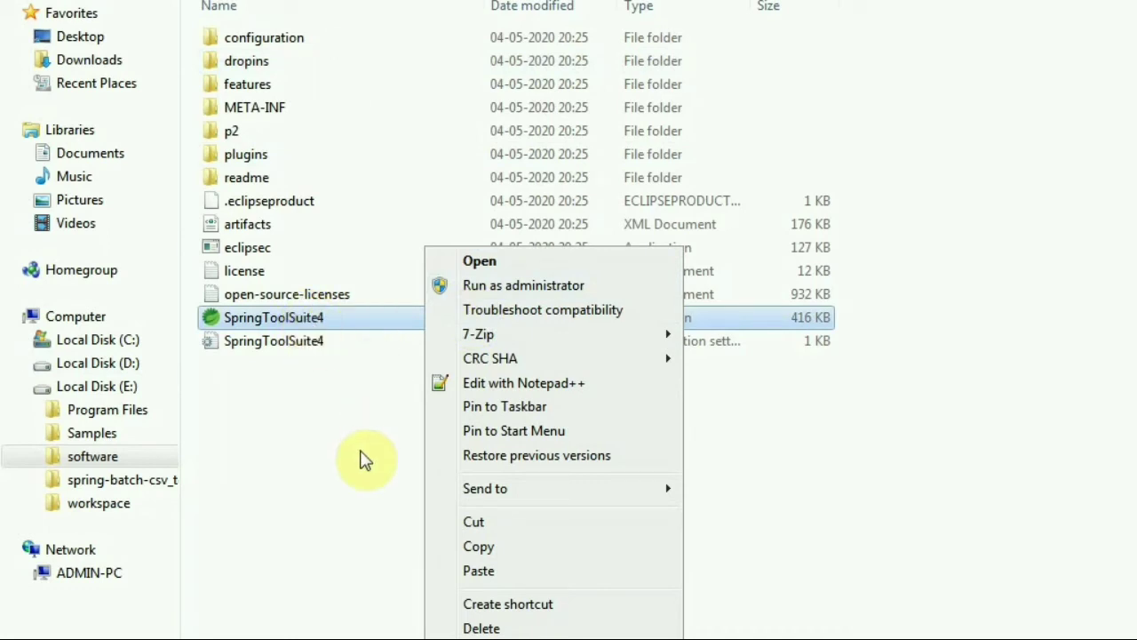
pyautogui.click(363, 460)
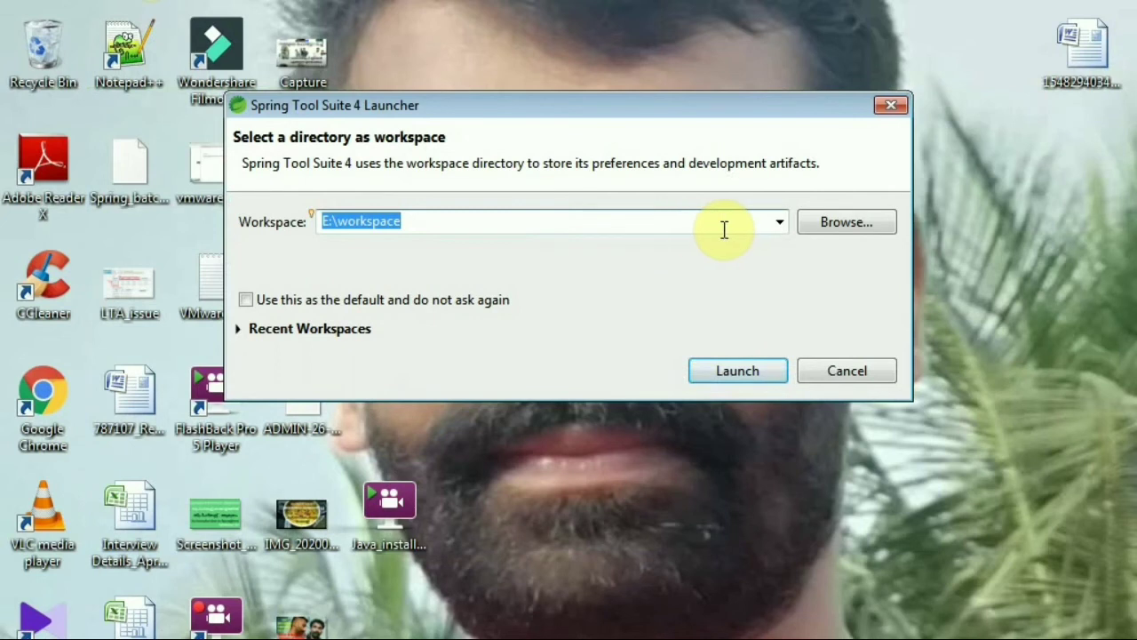
# Choose E:\Samples as the workspace folder and launch the IDE
pyautogui.click(779, 223)
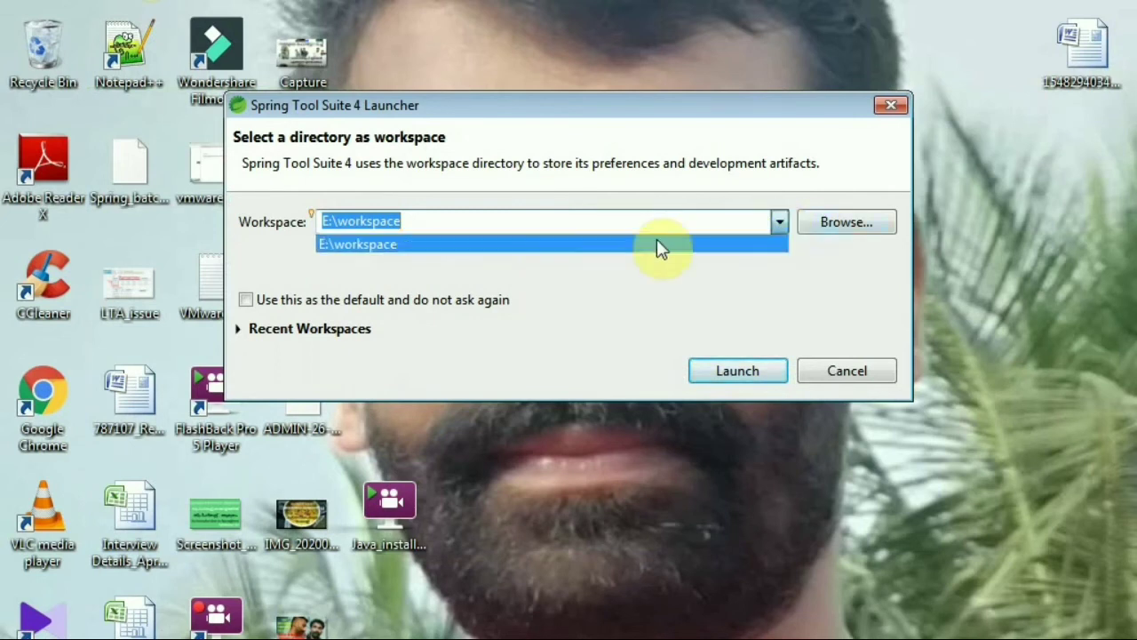
pyautogui.click(856, 229)
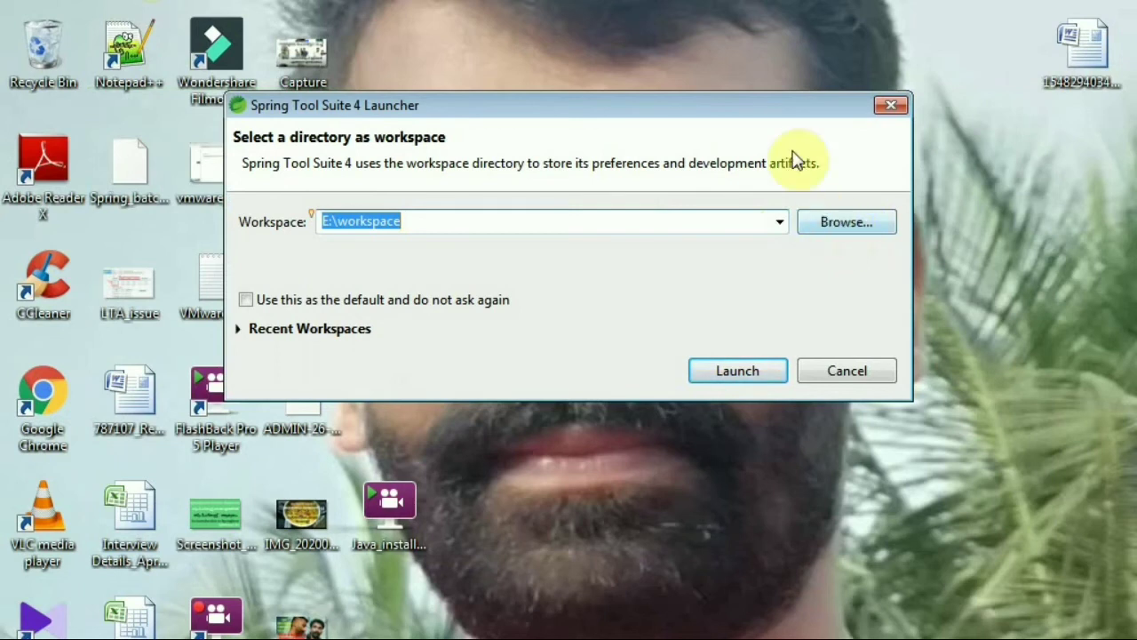
pyautogui.click(824, 229)
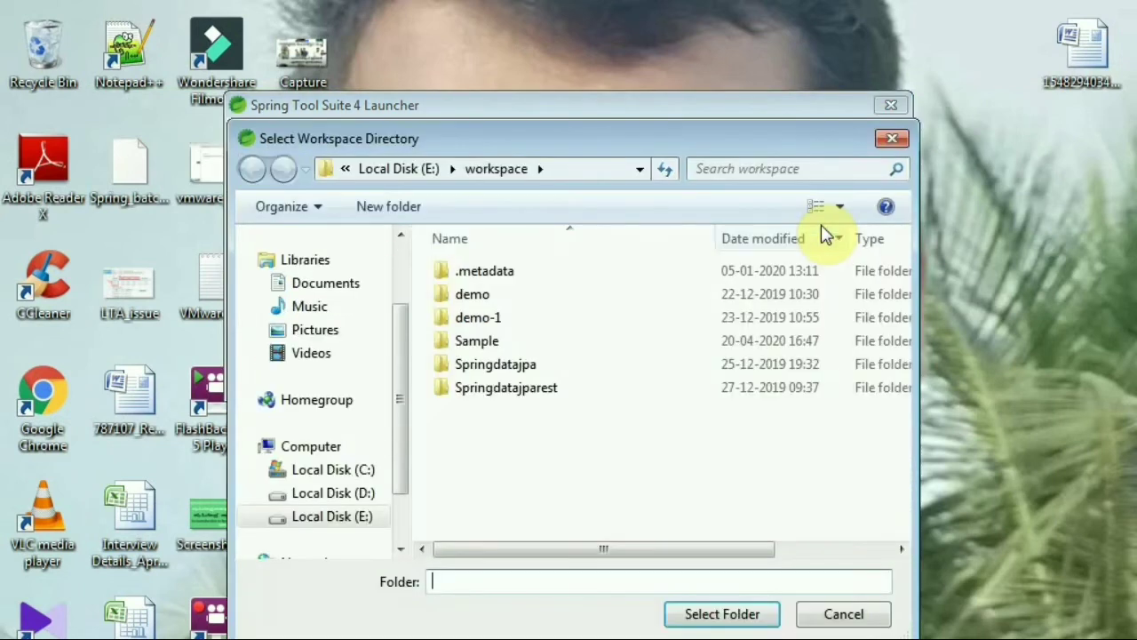
pyautogui.click(425, 169)
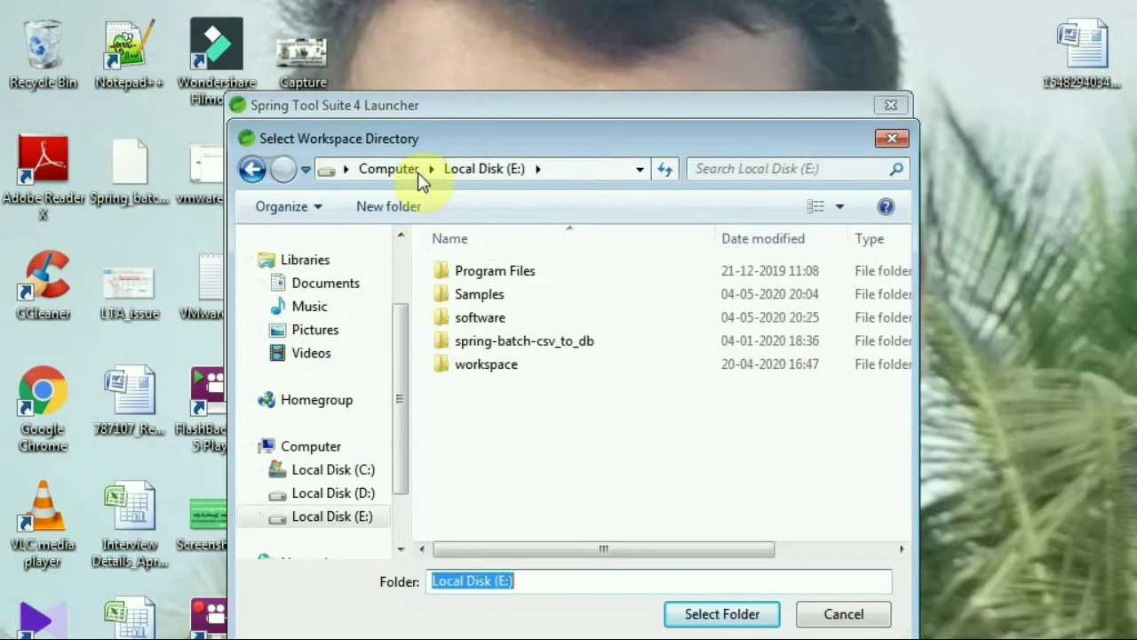
pyautogui.doubleClick(496, 296)
pyautogui.click(504, 581)
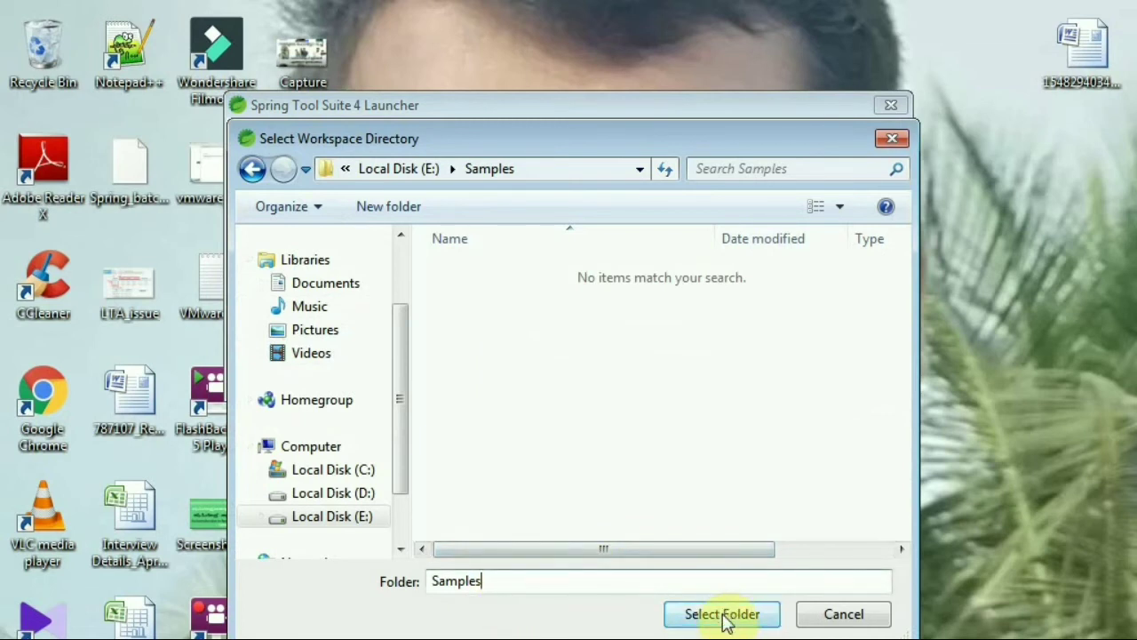
pyautogui.click(727, 616)
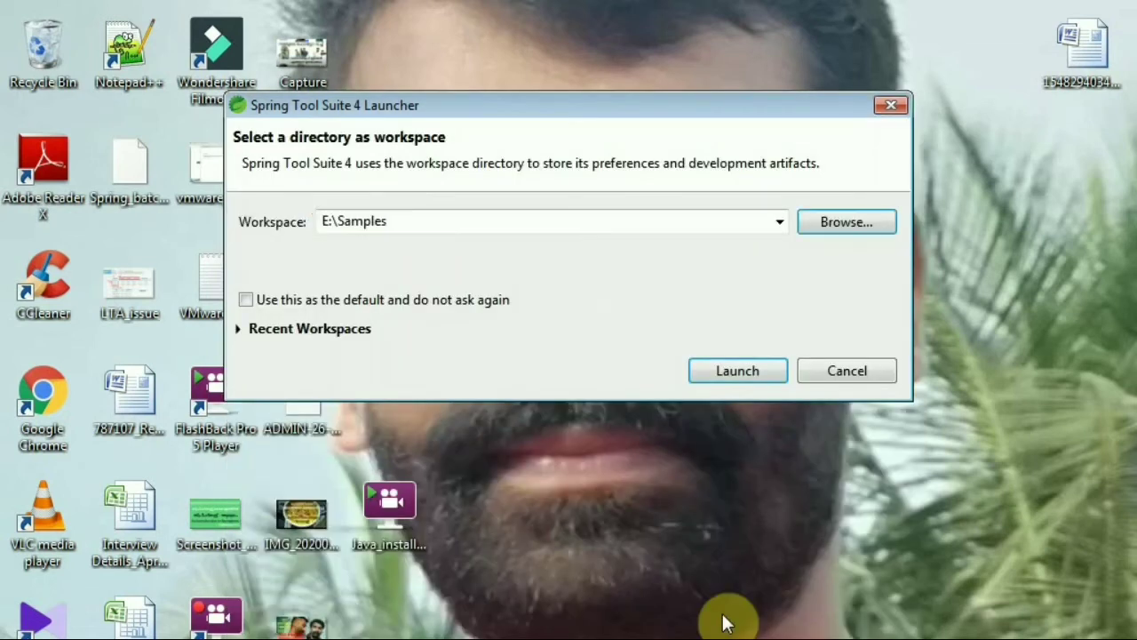
pyautogui.click(735, 371)
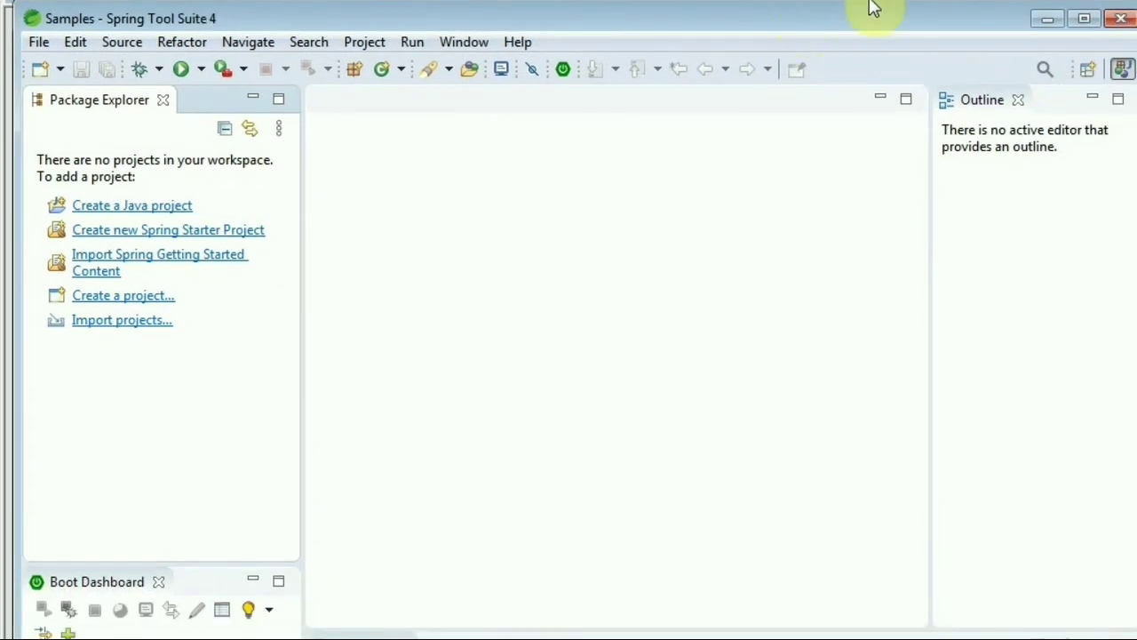
# Maximize the IDE and switch the workspace to E:\workspace through File > Switch Workspace
pyautogui.click(1079, 19)
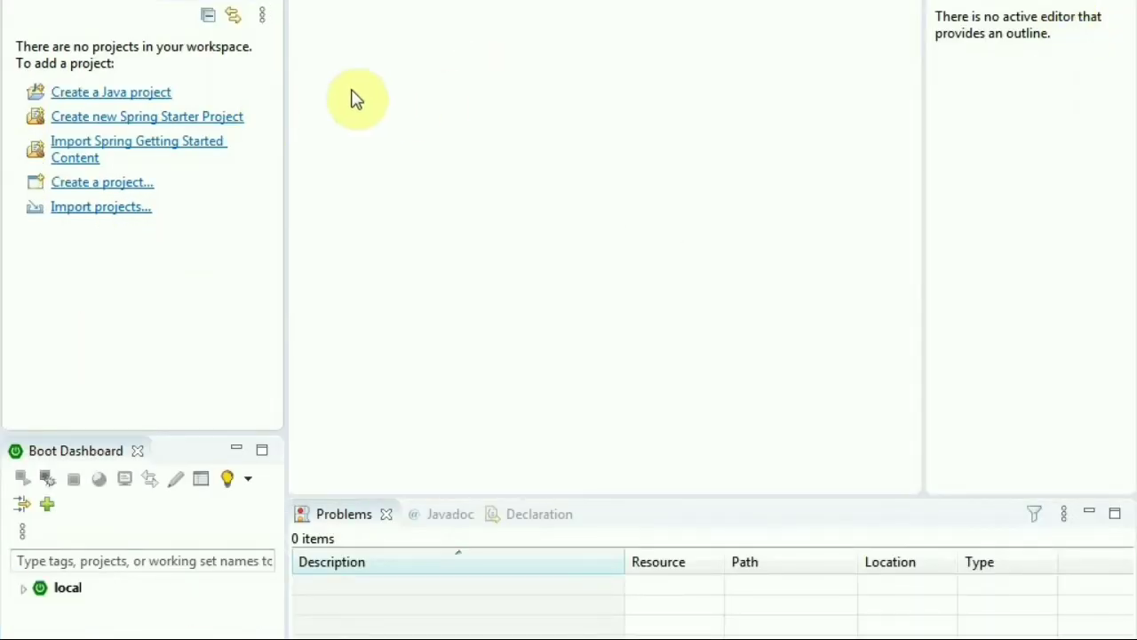
pyautogui.hotkey('alt', 'f')
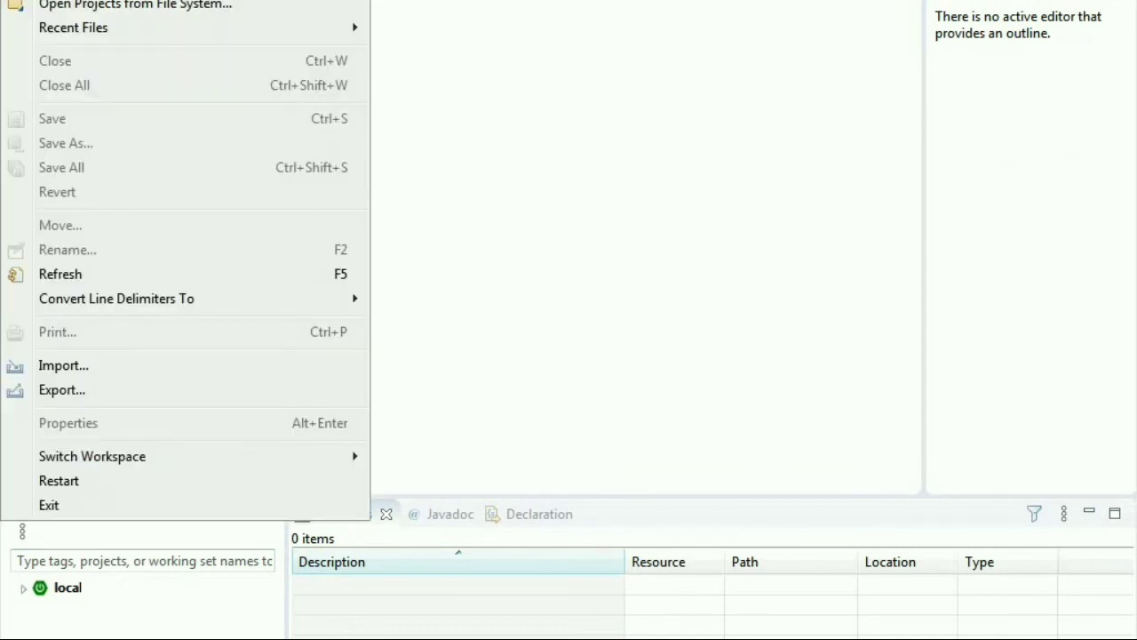
pyautogui.press('Right')
pyautogui.moveTo(99, 464)
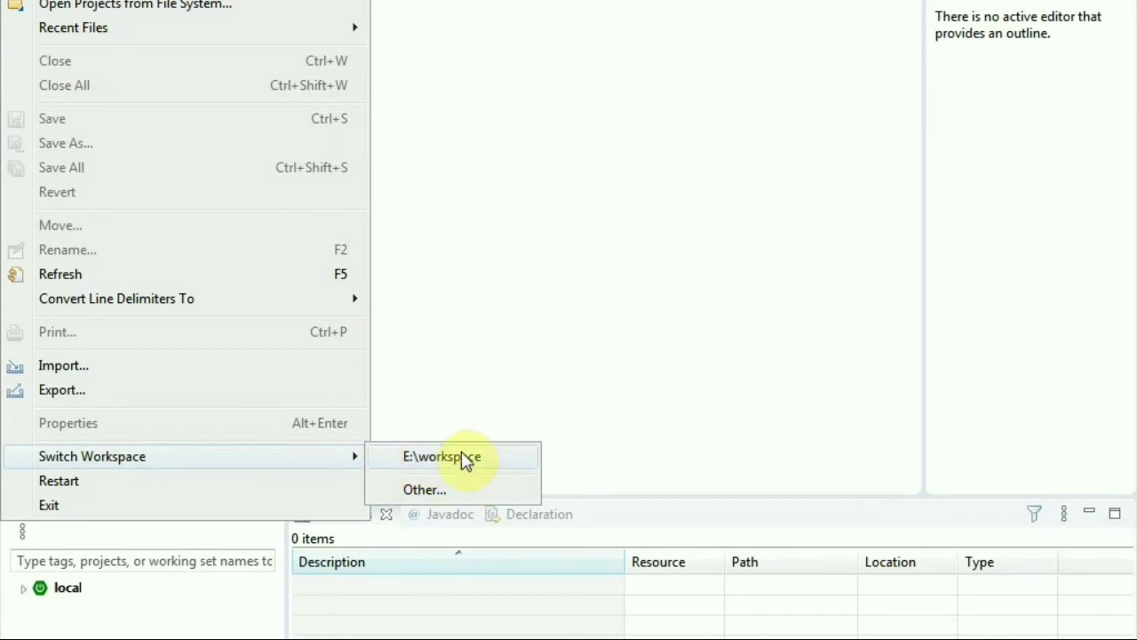
pyautogui.click(439, 457)
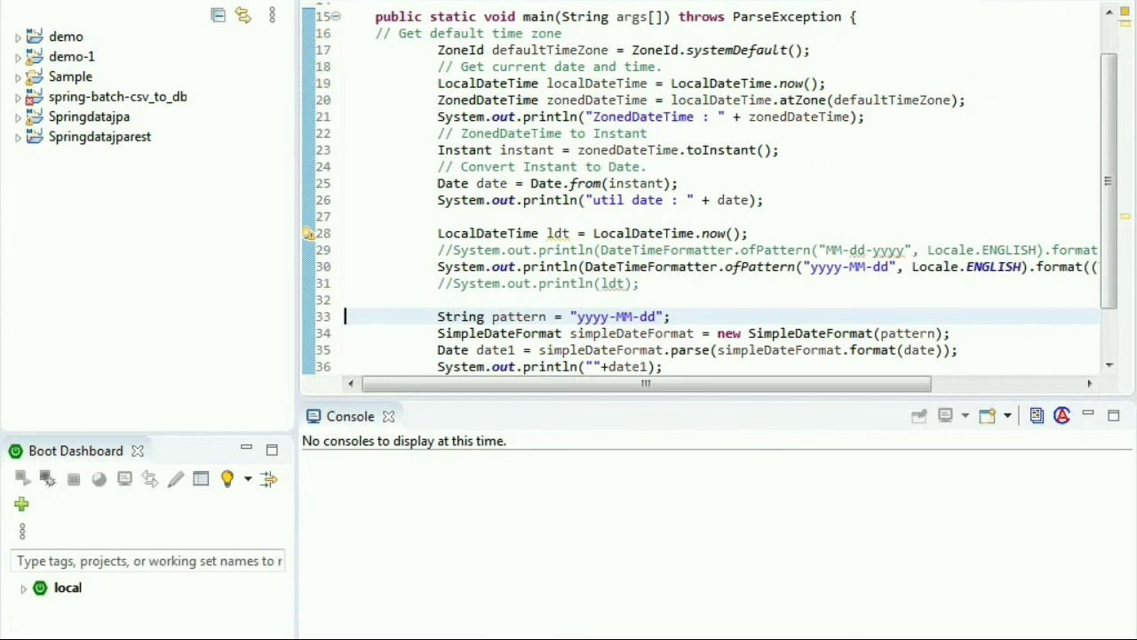
pyautogui.hotkey('alt', 'w')
pyautogui.click(453, 124)
pyautogui.hotkey('alt', 'h')
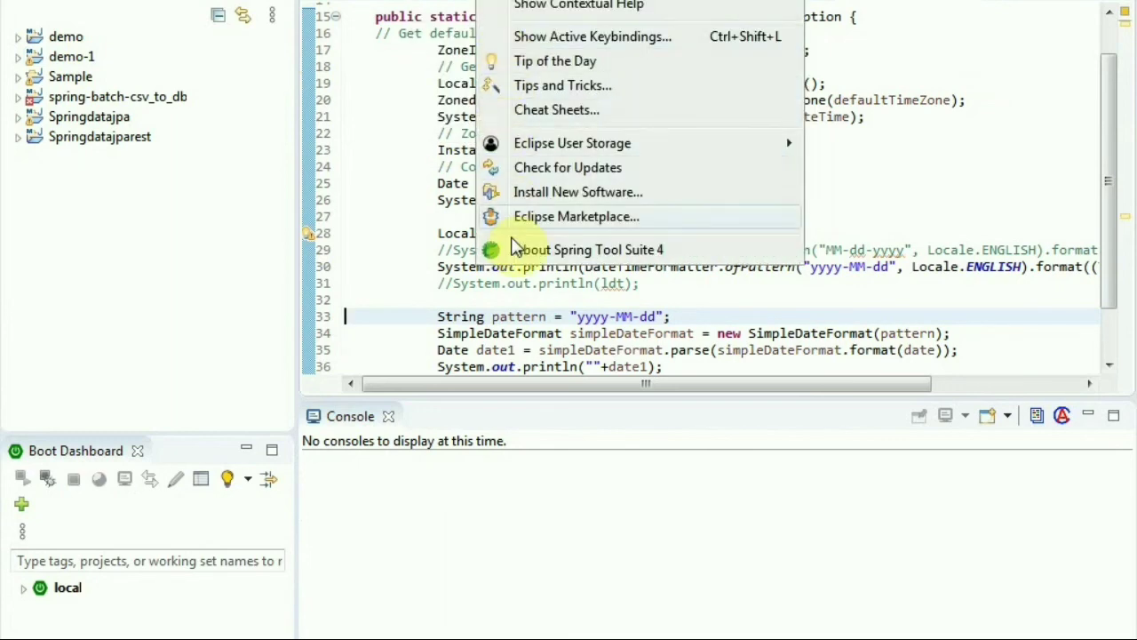
pyautogui.click(579, 250)
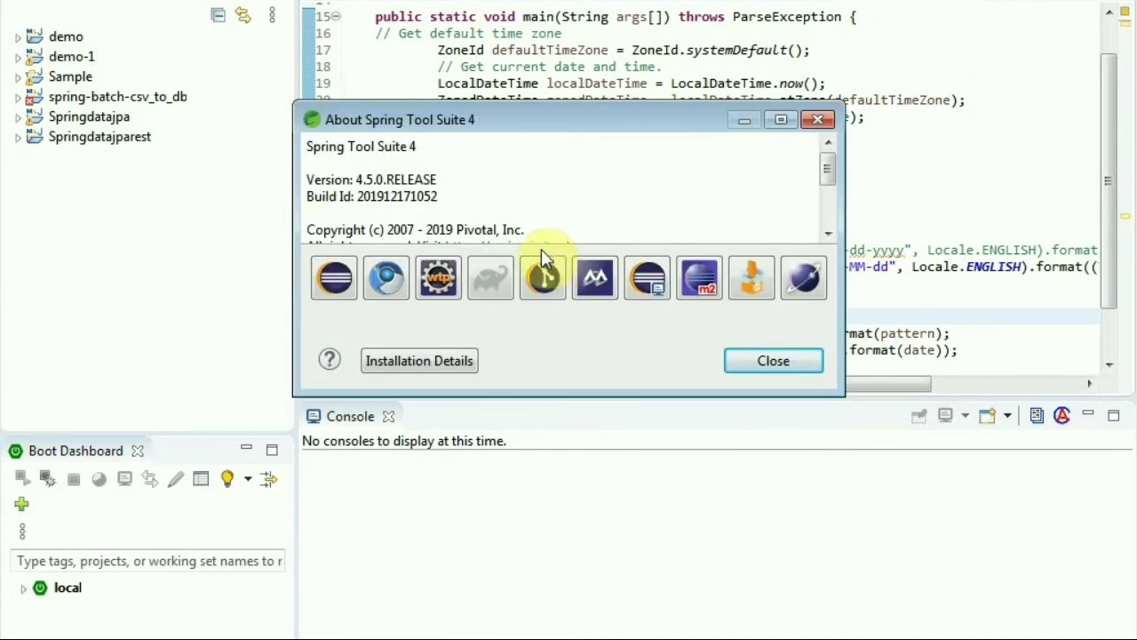
pyautogui.click(780, 120)
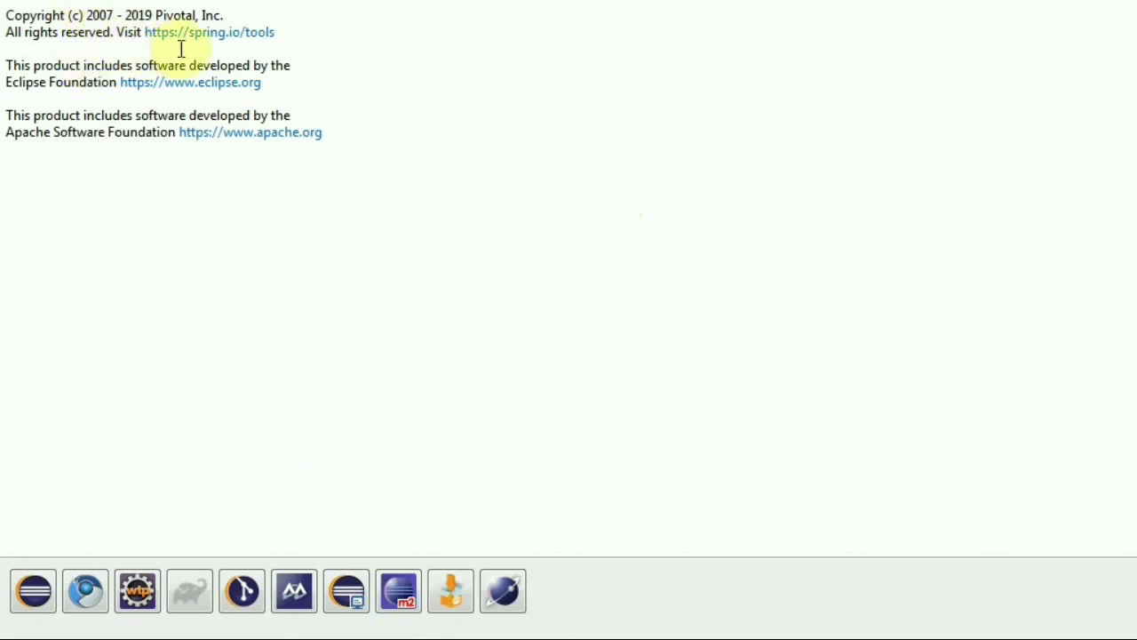
pyautogui.doubleClick(82, 84)
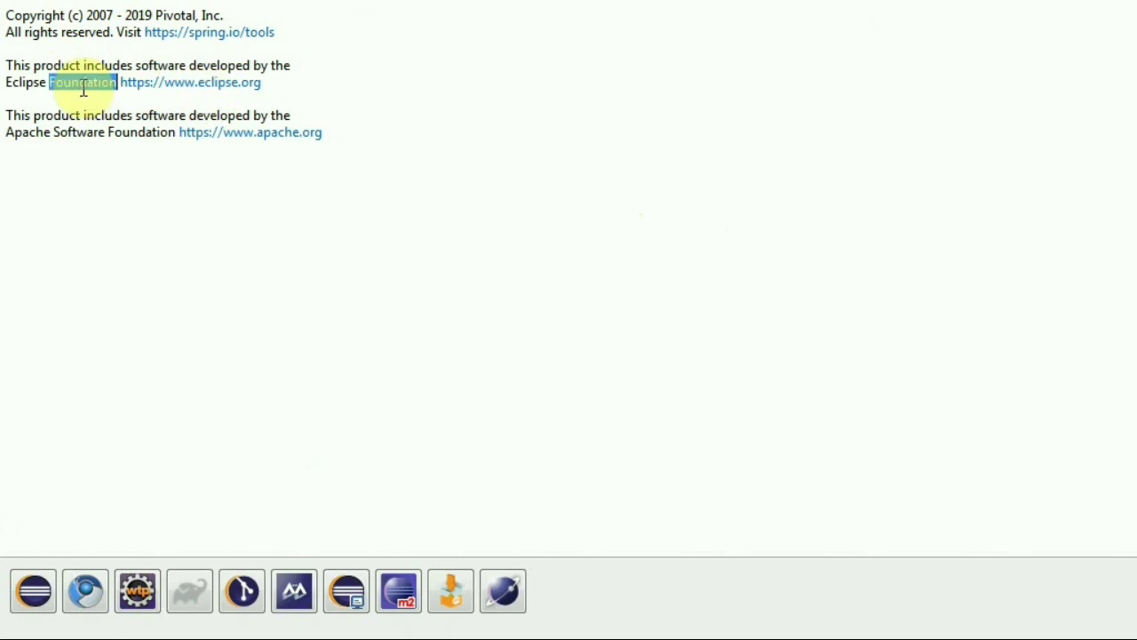
pyautogui.click(296, 65)
pyautogui.moveTo(291, 66); pyautogui.dragTo(50, 44)
pyautogui.moveTo(286, 89); pyautogui.dragTo(3, 60)
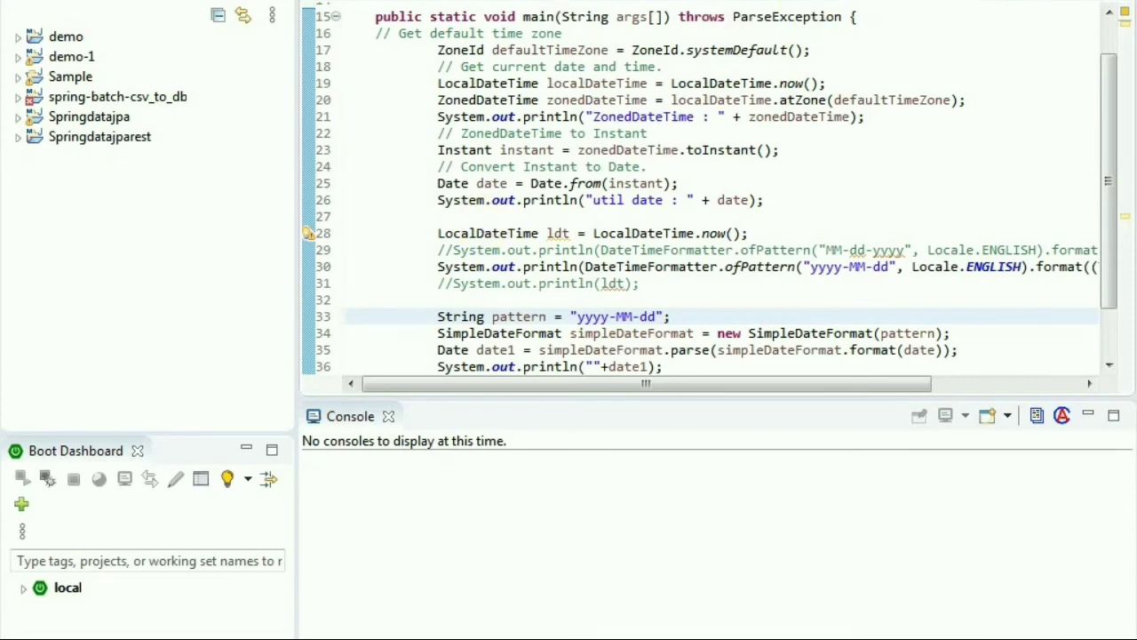
pyautogui.click(906, 636)
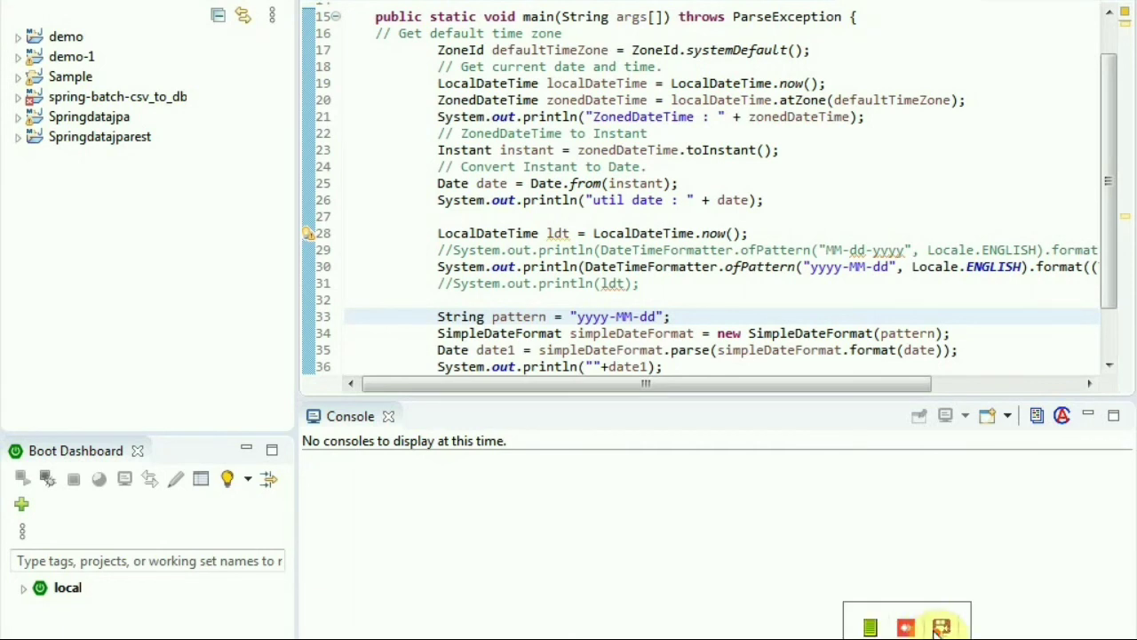
pyautogui.rightClick(940, 628)
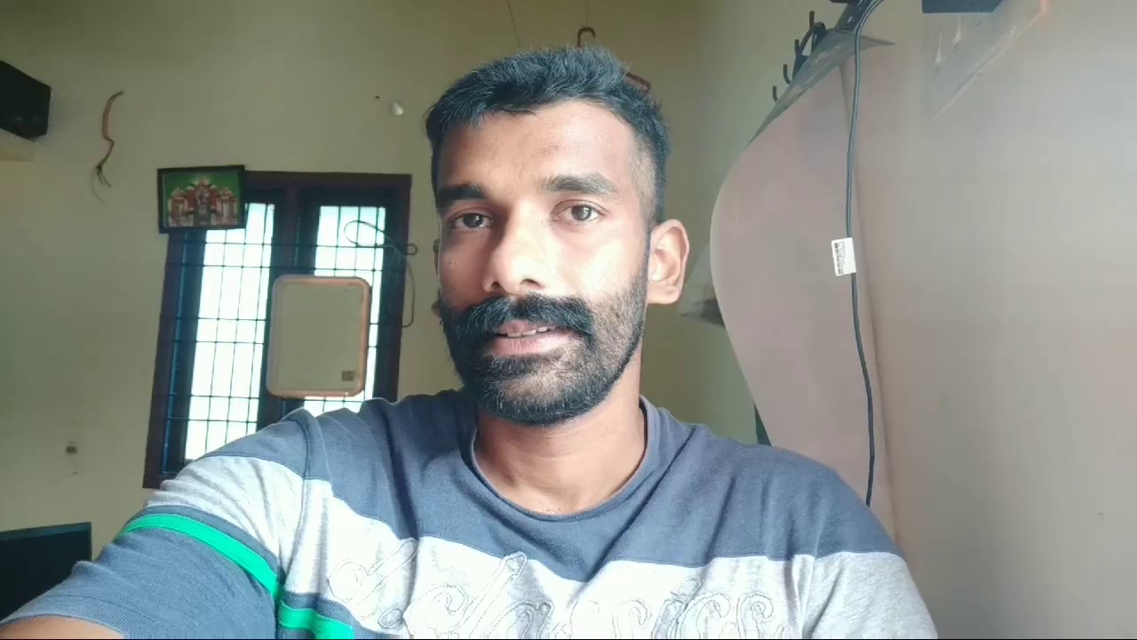